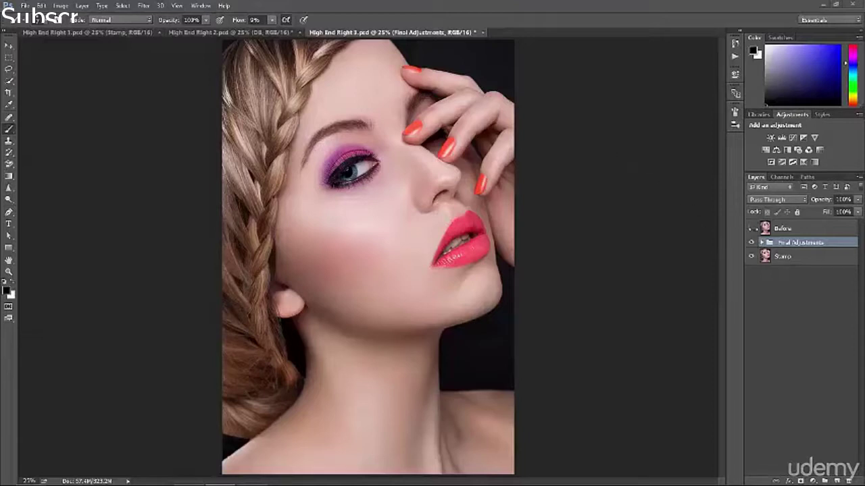
Compare the retouched portrait with the Before layer at full view and at 50% zoom on the face.
click(751, 229)
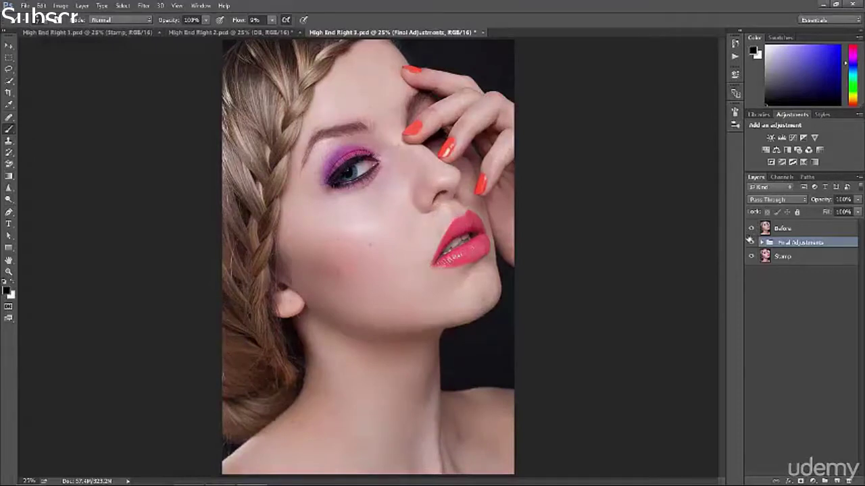
click(751, 229)
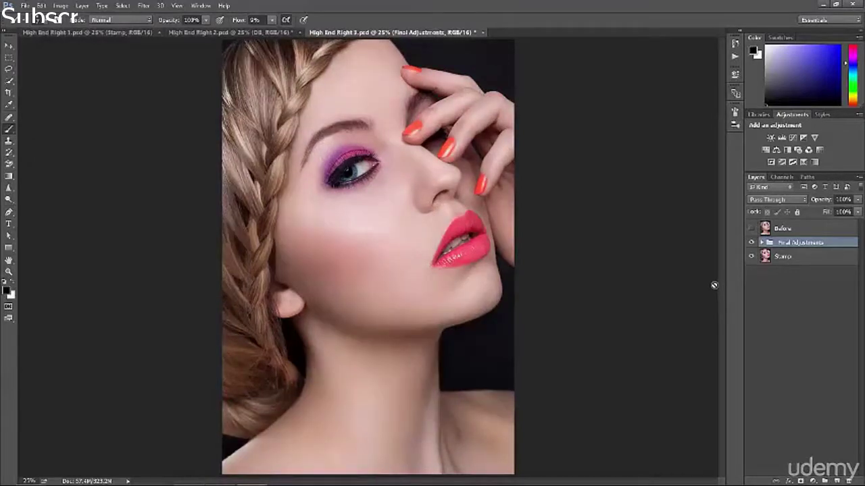
key(ctrl+plus)
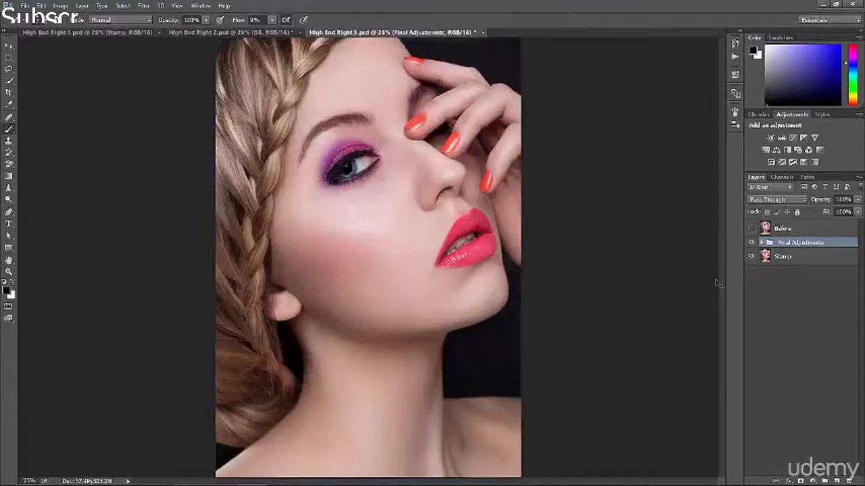
key(ctrl+plus)
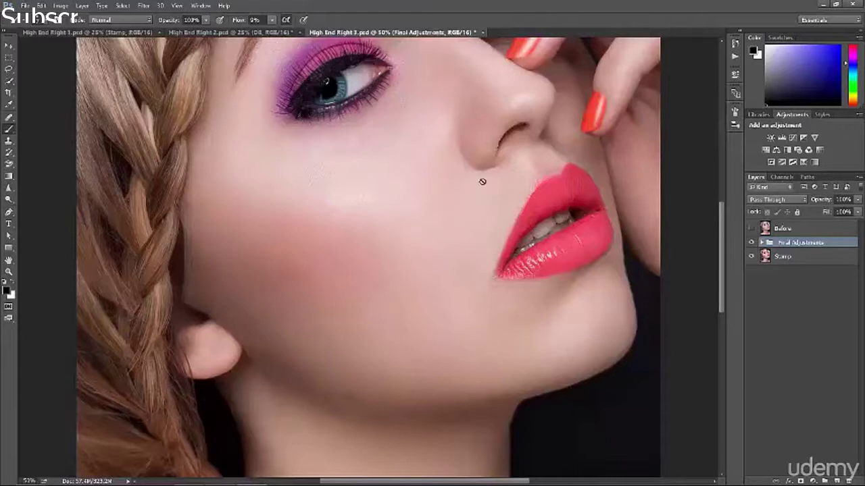
drag(502, 170, 479, 193)
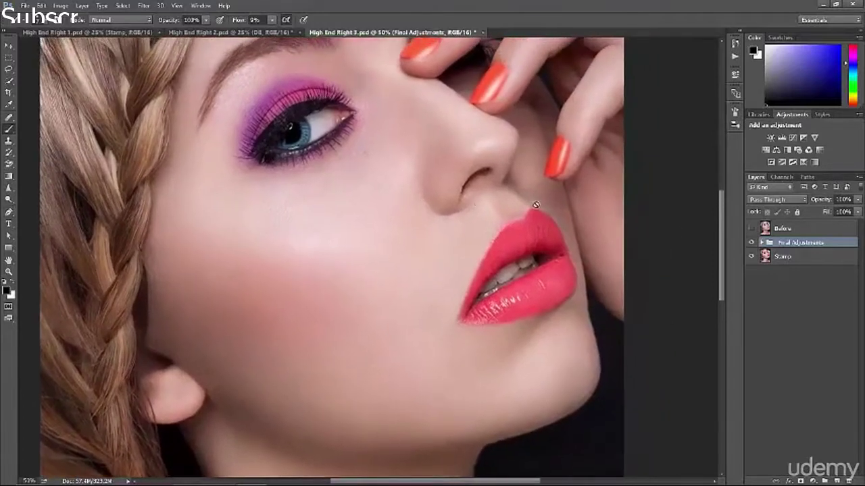
click(751, 228)
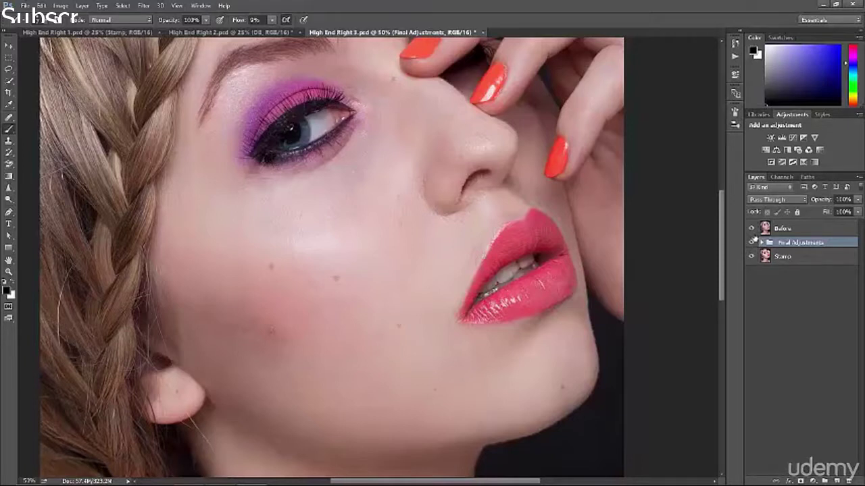
click(751, 229)
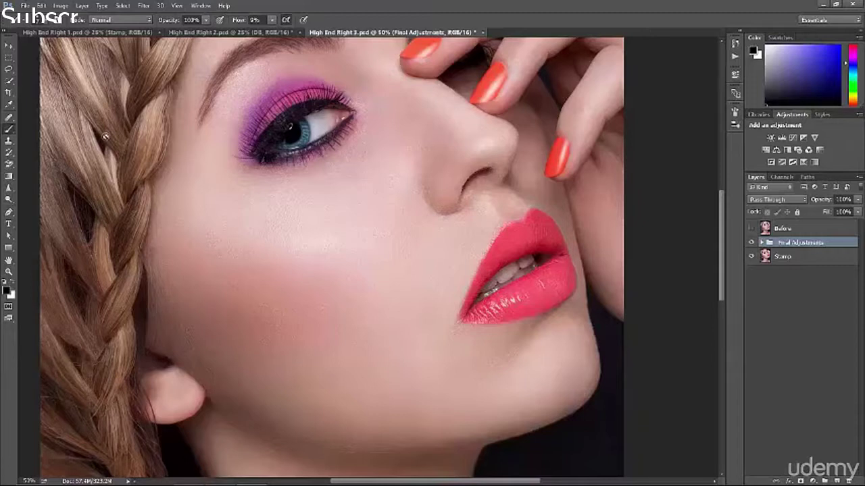
Switch to High End Right 1.psd, hide the Stamp layer, and expand and hide the Correct group.
click(80, 35)
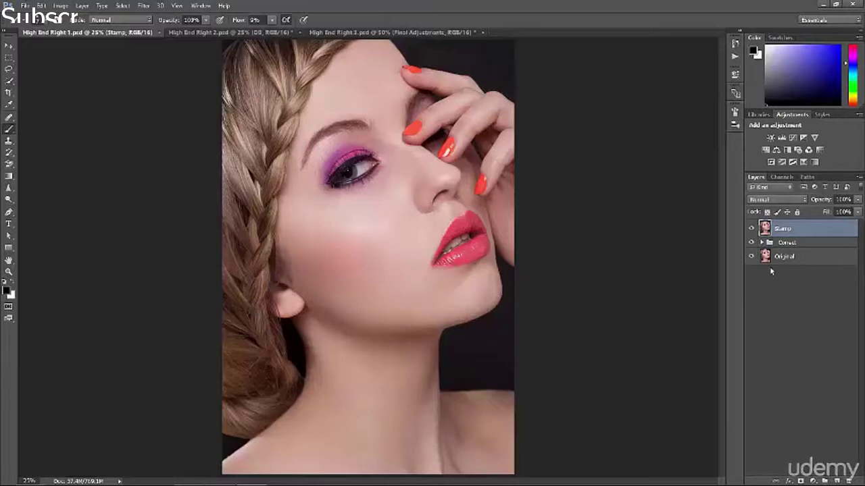
click(751, 229)
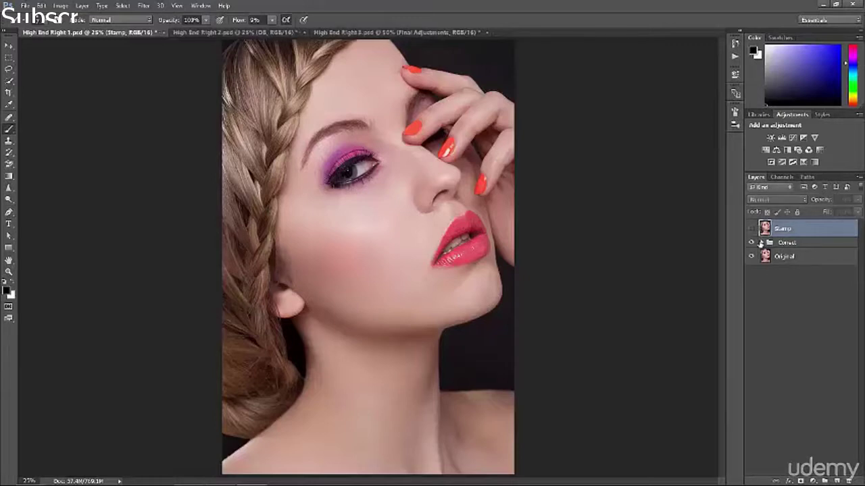
click(762, 242)
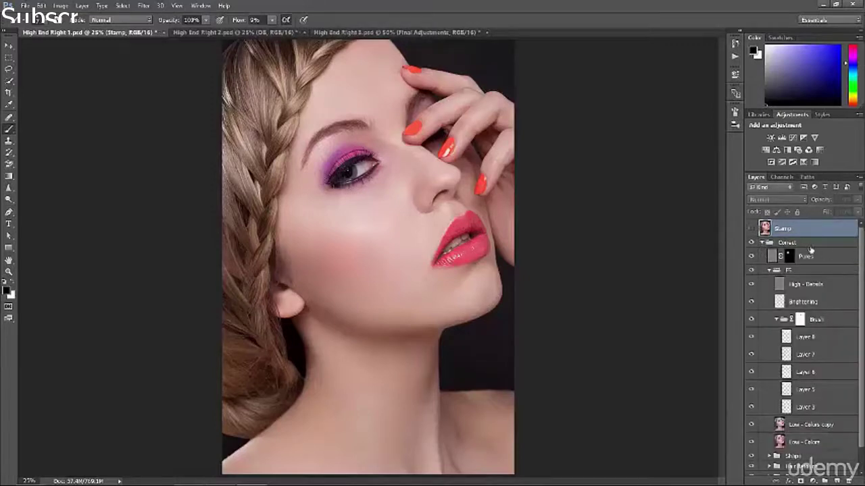
click(752, 242)
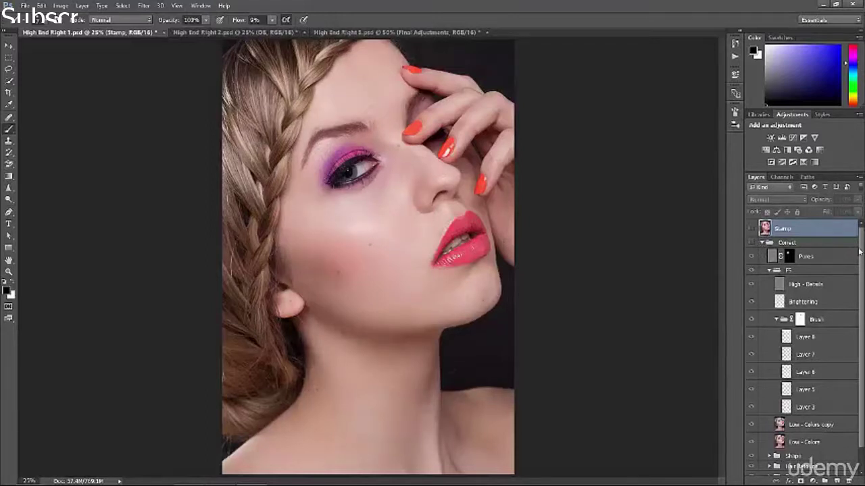
Show the Correct group again and hide its Pores layer and its FS, Shape, Hair Retouch and Basic Retouch groups.
scroll(859, 251, down, 1)
click(751, 234)
click(751, 247)
click(751, 262)
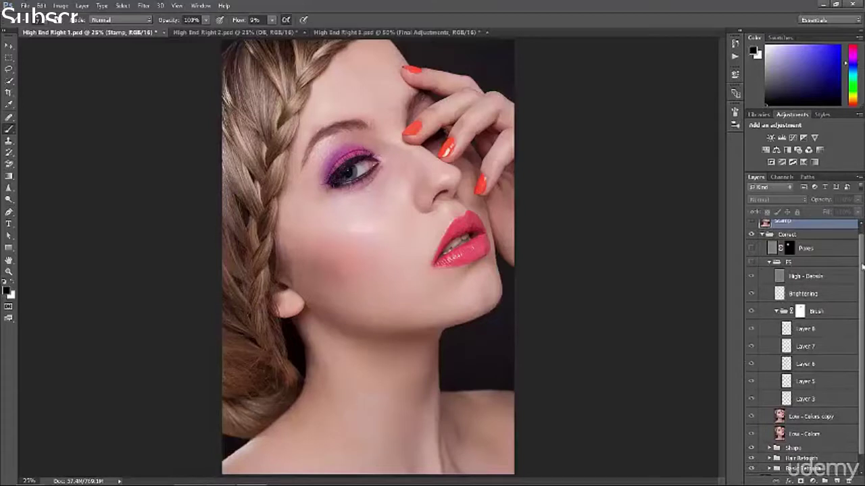
scroll(856, 270, down, 2)
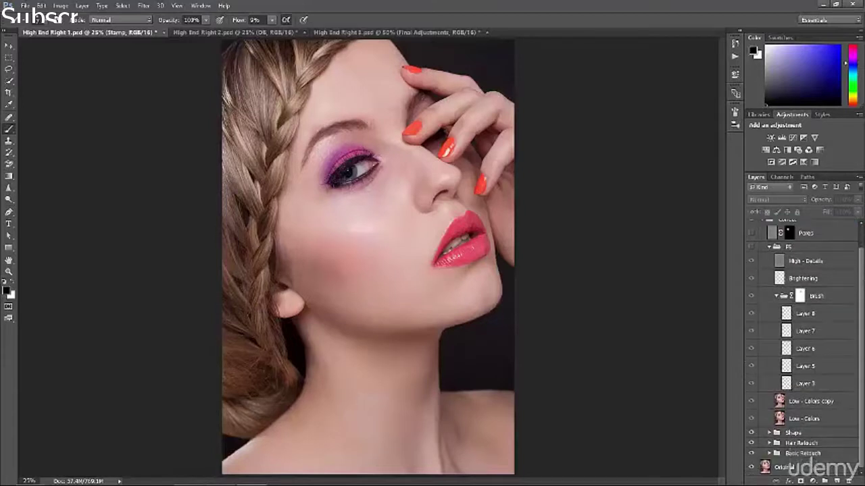
click(752, 433)
click(752, 443)
click(752, 454)
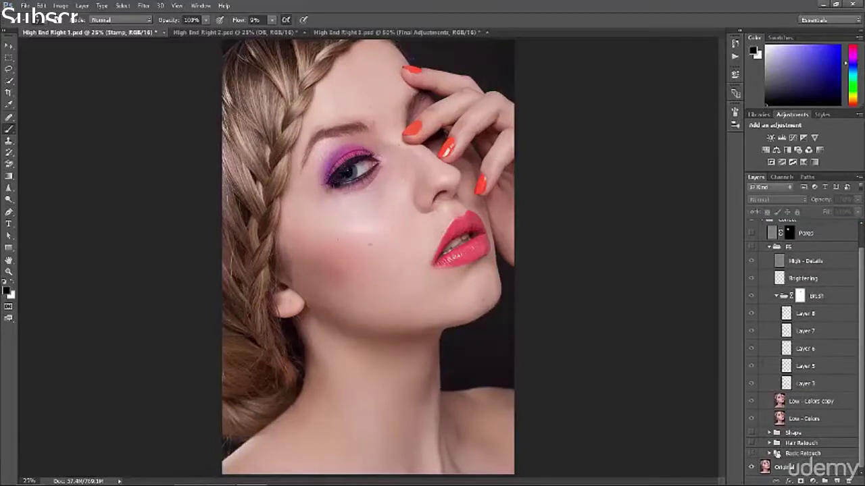
Select the Original layer, expand the Basic Retouch group, and make the Basic Retouch and Hair Retouch groups visible.
click(781, 468)
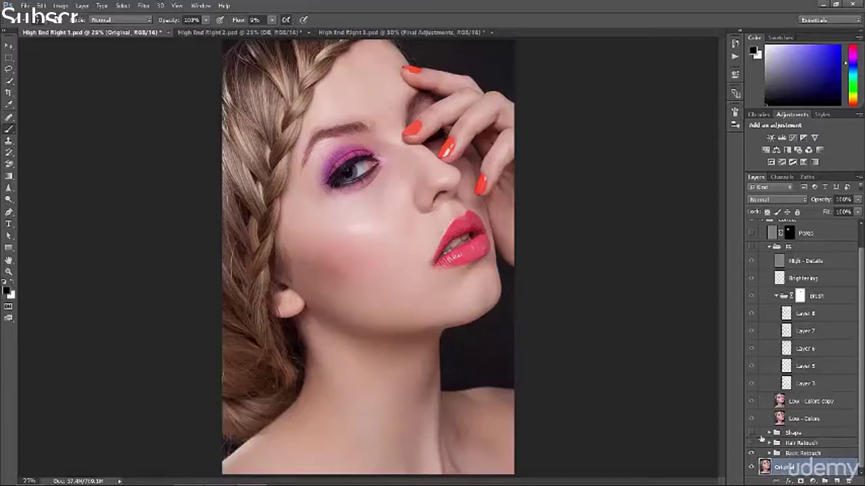
click(770, 454)
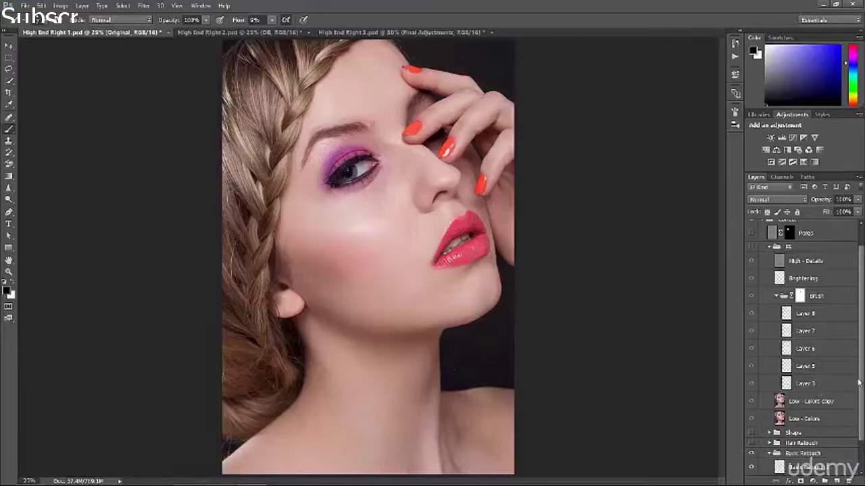
drag(860, 385, 859, 414)
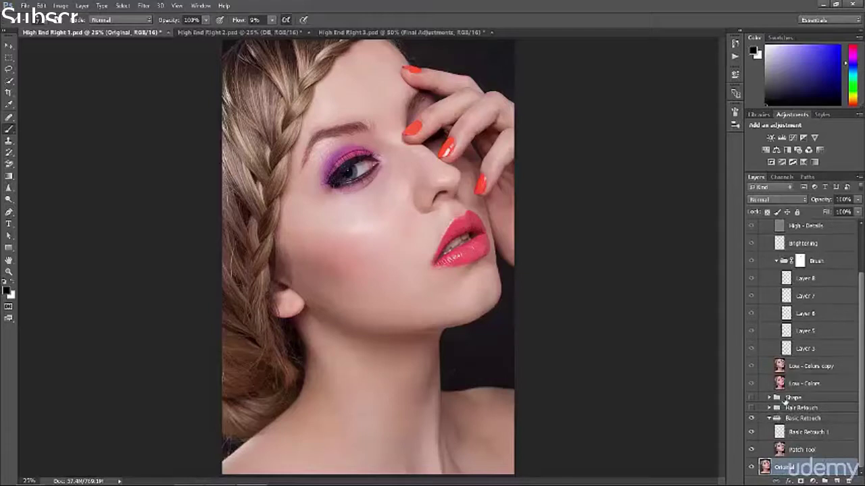
click(752, 419)
click(752, 408)
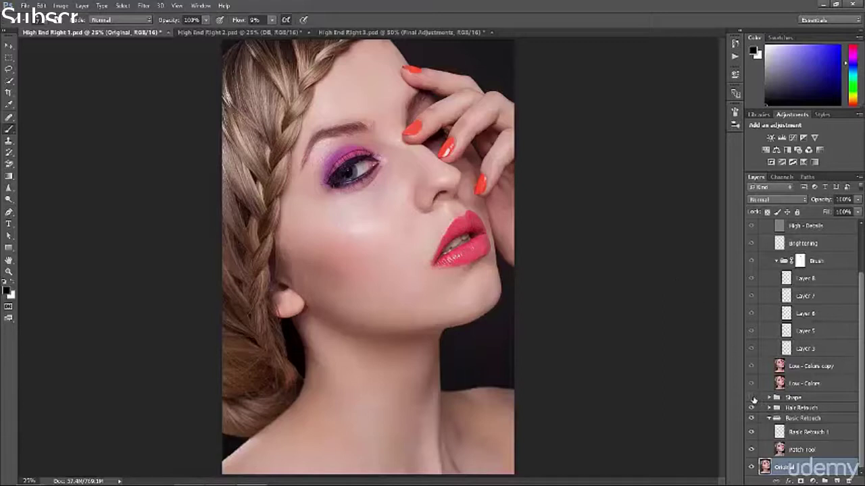
Make the Shape group visible, toggling it to compare the portrait with and without the reshaping.
click(752, 398)
click(752, 398)
click(752, 398)
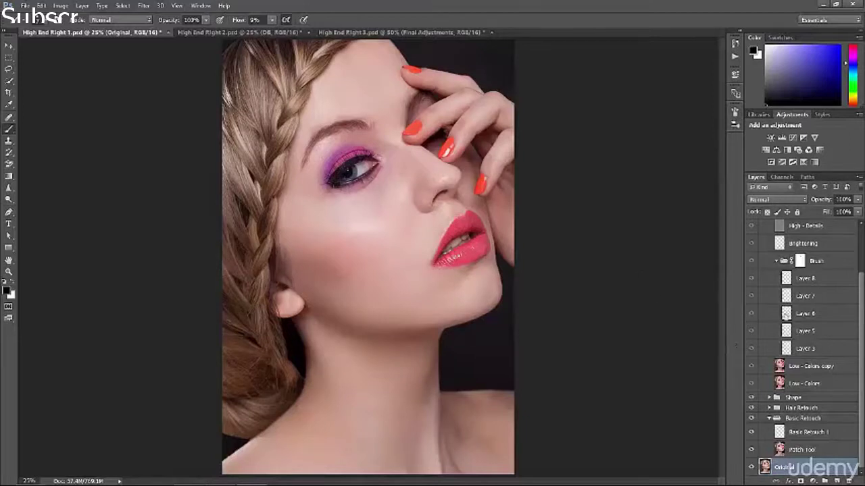
Make the FS group visible, comparing the skin with and without it, and collapse the group.
drag(859, 313, 862, 269)
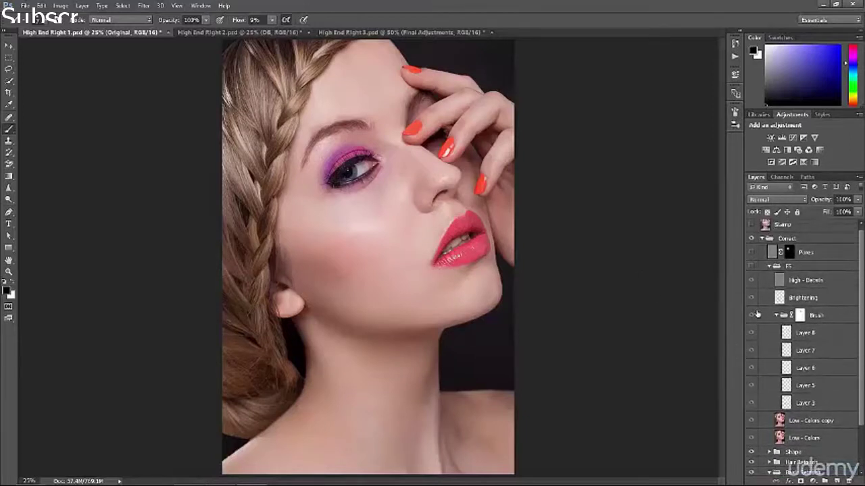
click(752, 268)
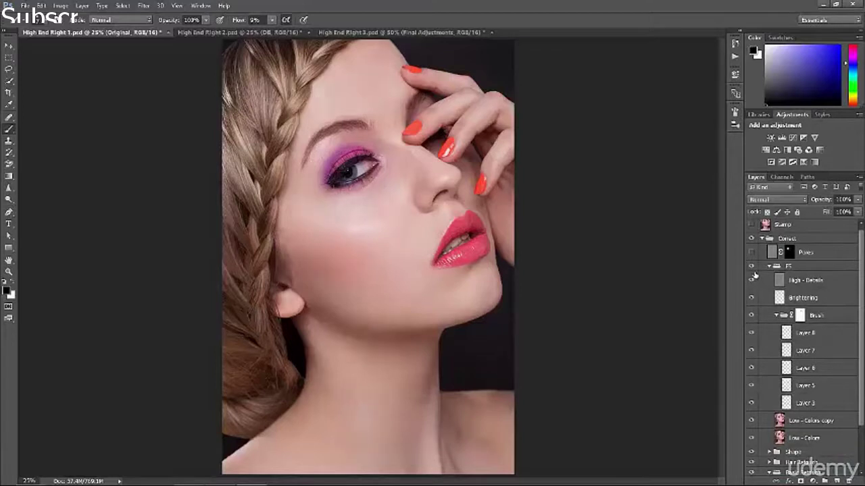
click(751, 267)
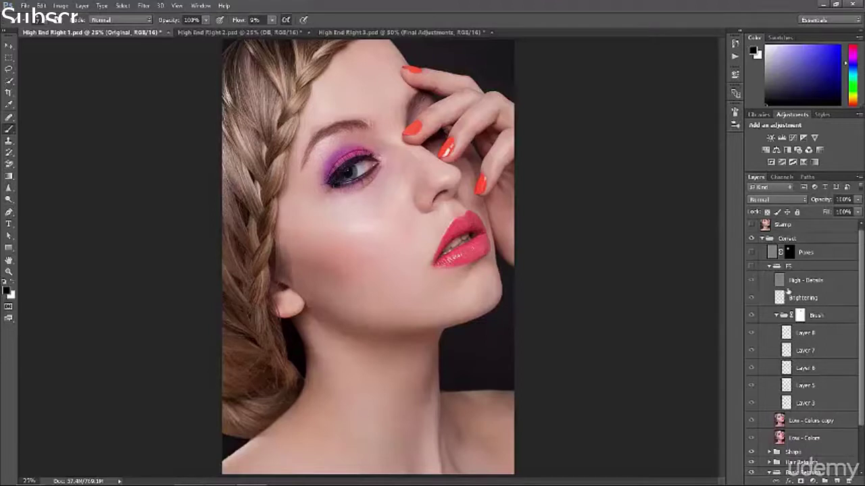
scroll(859, 291, down, 1)
scroll(853, 314, down, 1)
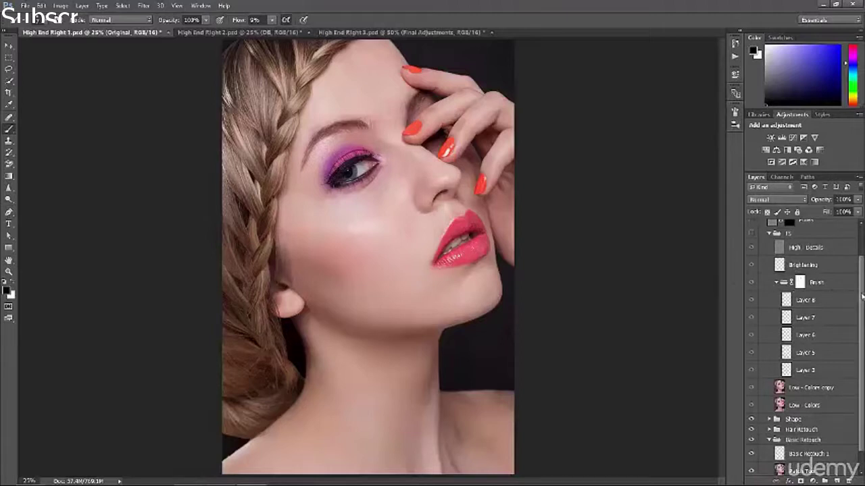
scroll(854, 295, up, 3)
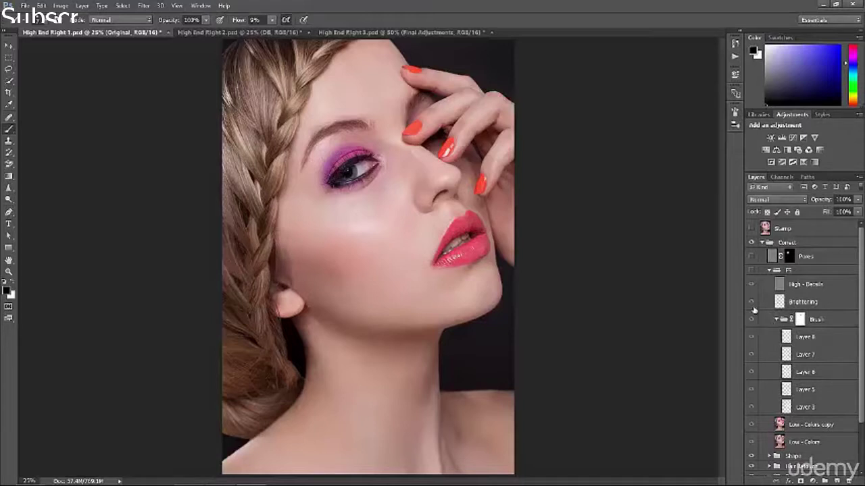
click(751, 270)
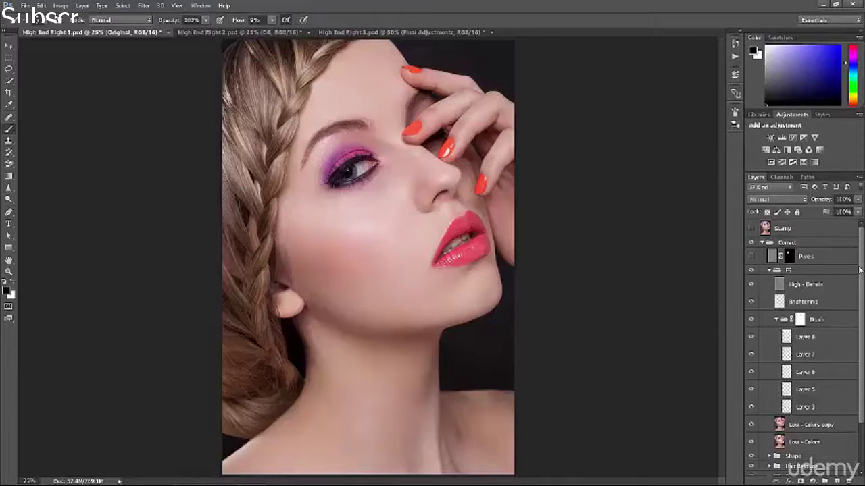
click(754, 319)
click(770, 271)
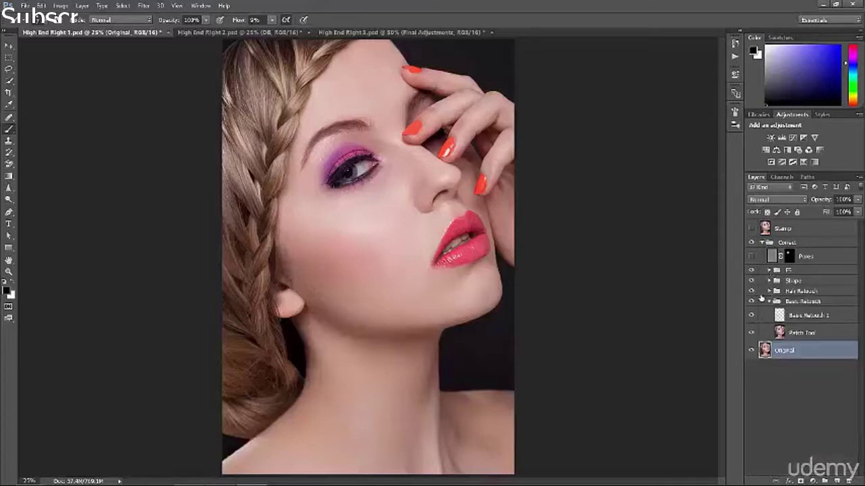
Make the Pores layer in the Correct group visible, toggling it to compare.
click(750, 257)
click(751, 258)
click(751, 258)
Examine the eye makeup and surrounding skin at 200% zoom with and without the Pores layer.
key(ctrl+plus)
key(ctrl+plus)
key(ctrl+plus)
key(ctrl+plus)
key(ctrl+plus)
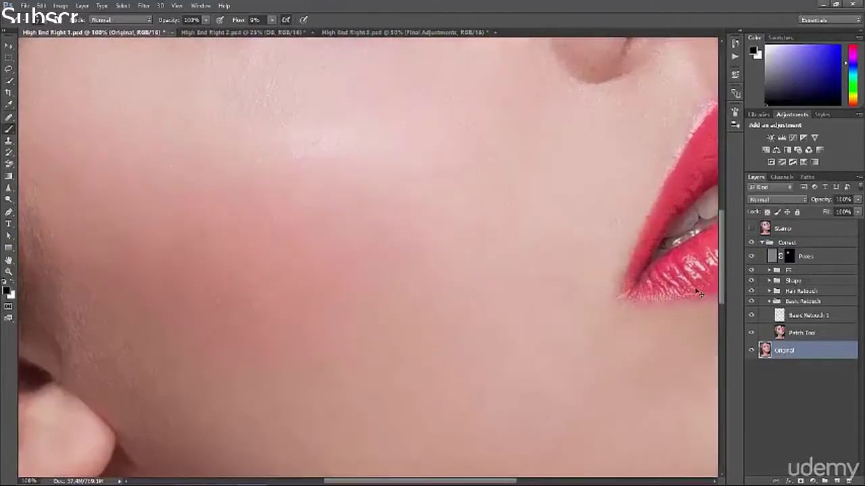
drag(285, 115, 369, 215)
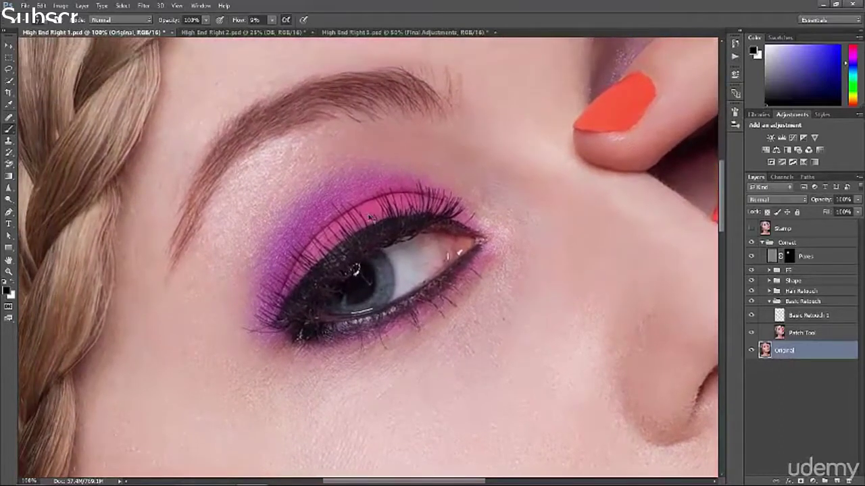
key(ctrl+plus)
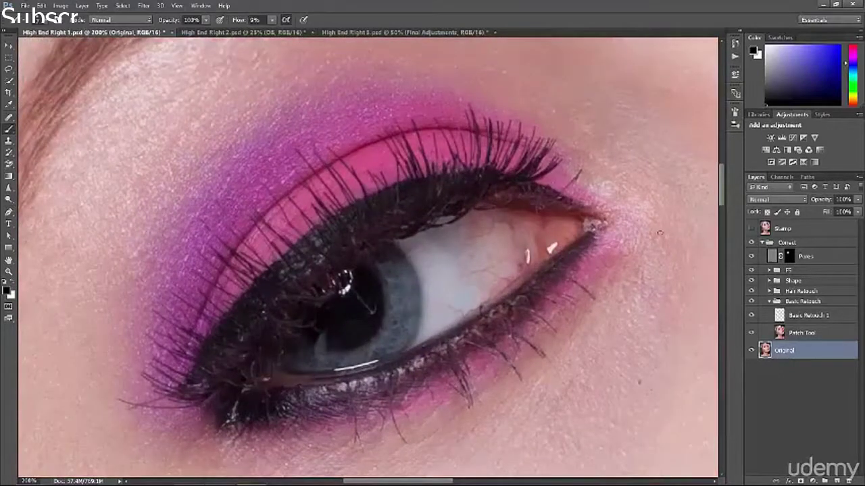
click(751, 256)
click(752, 256)
Switch to High End Right 2.psd and hide the Dodge & Burn, Nails and Eye groups.
click(231, 32)
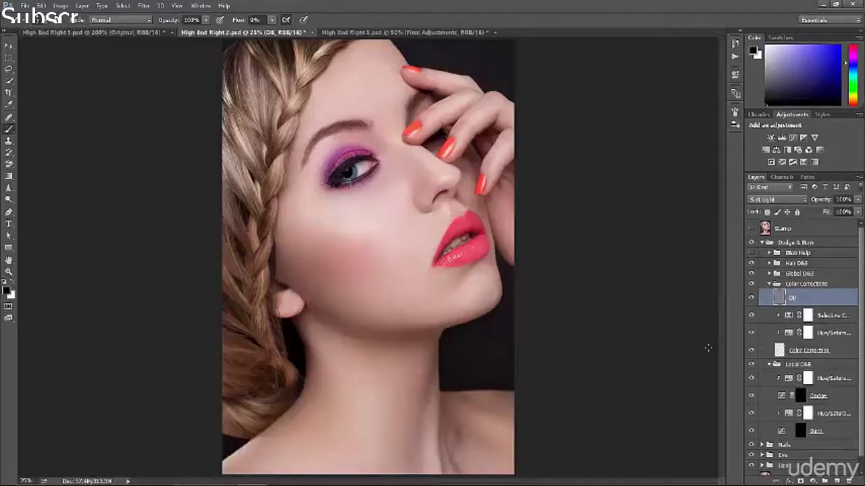
click(751, 244)
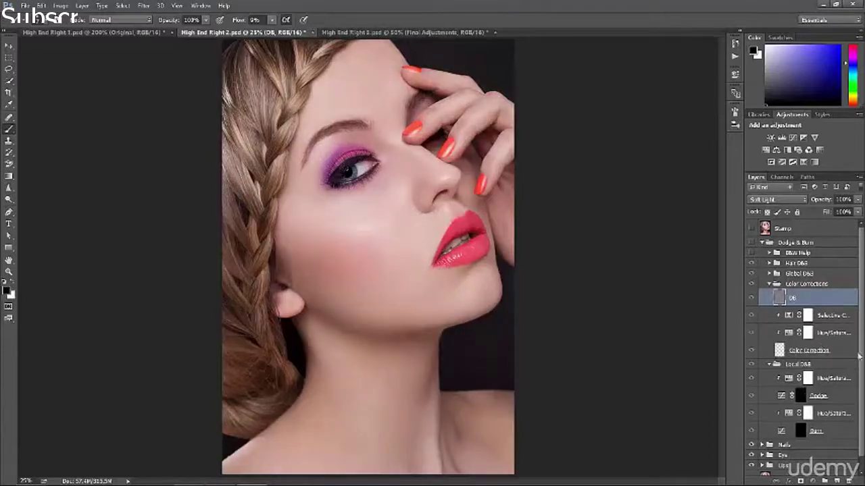
scroll(861, 358, down, 1)
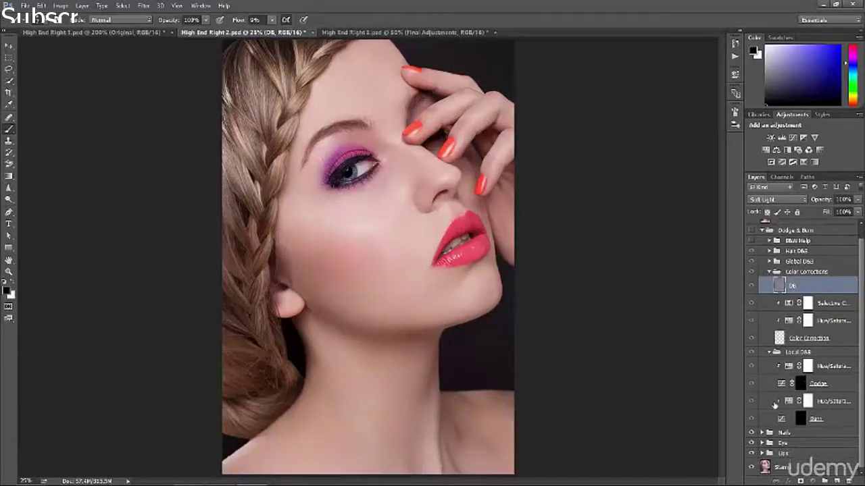
click(751, 444)
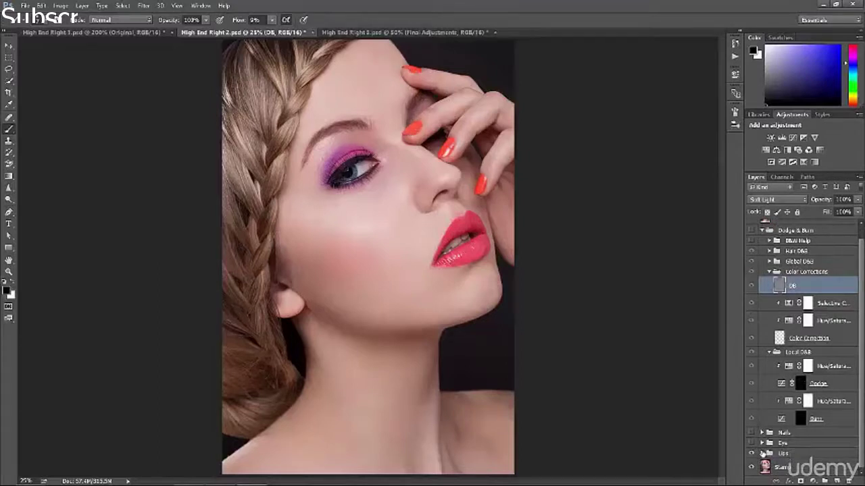
Expand the Lips group and compare the portrait with and without the lip retouching.
click(762, 453)
scroll(862, 363, down, 6)
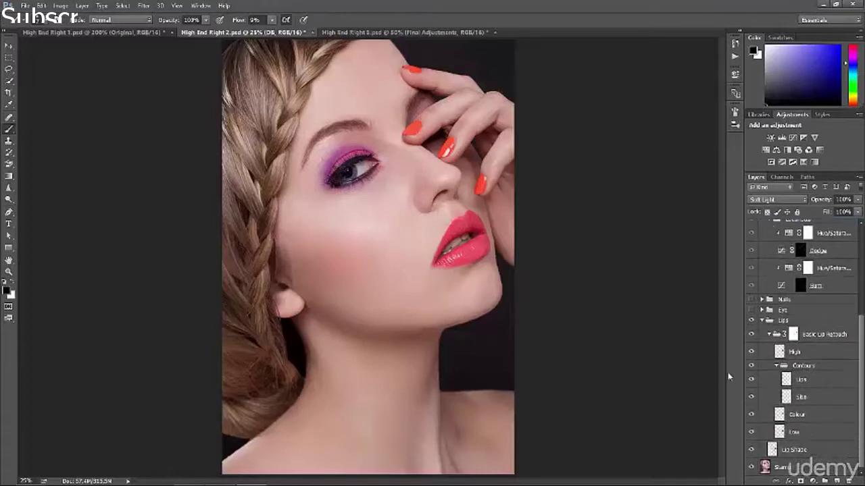
click(751, 322)
click(751, 321)
click(752, 321)
click(752, 321)
Make the Eye group visible and expand it, toggling its Eye Retouch subgroup to compare the eye with and without it.
click(751, 310)
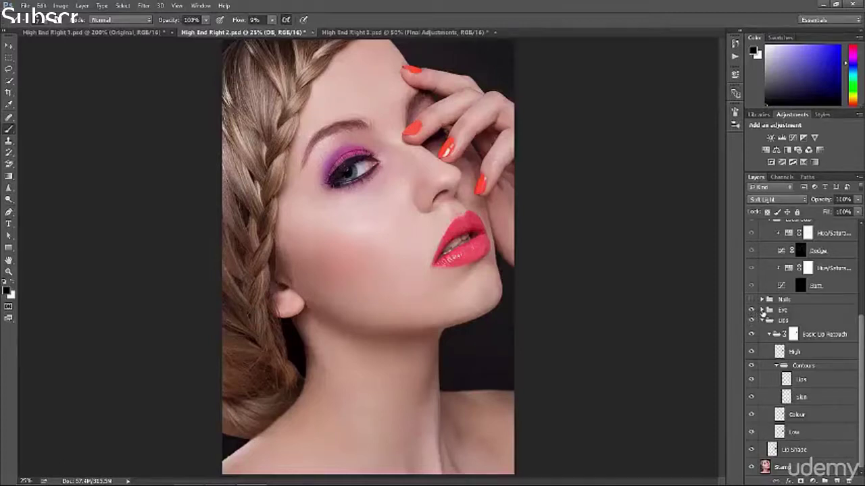
click(761, 311)
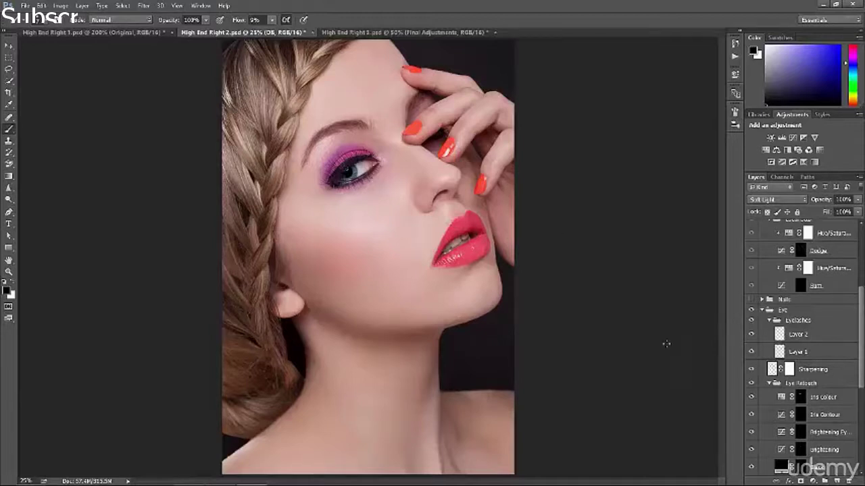
click(753, 384)
click(754, 385)
Make the Nails group visible and compare the fingernails close up at 66.7% zoom.
key(ctrl+plus)
key(ctrl+plus)
key(ctrl+plus)
key(ctrl+plus)
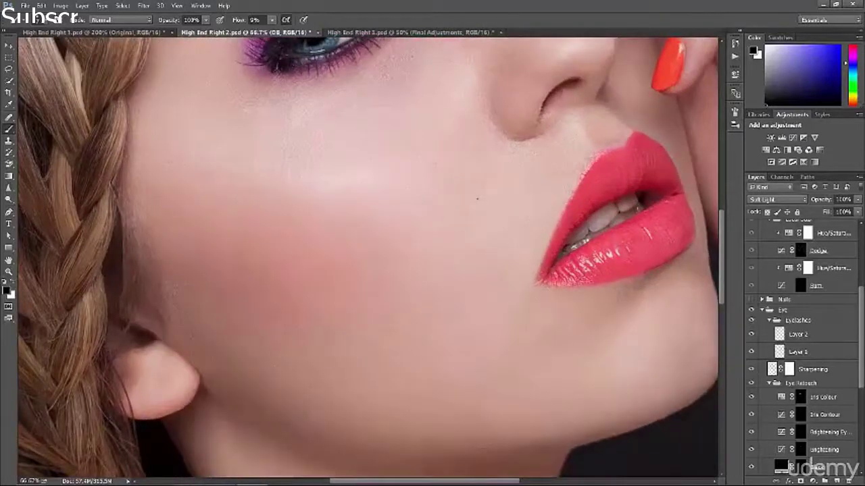
scroll(483, 200, up, 5)
scroll(482, 201, right, 3)
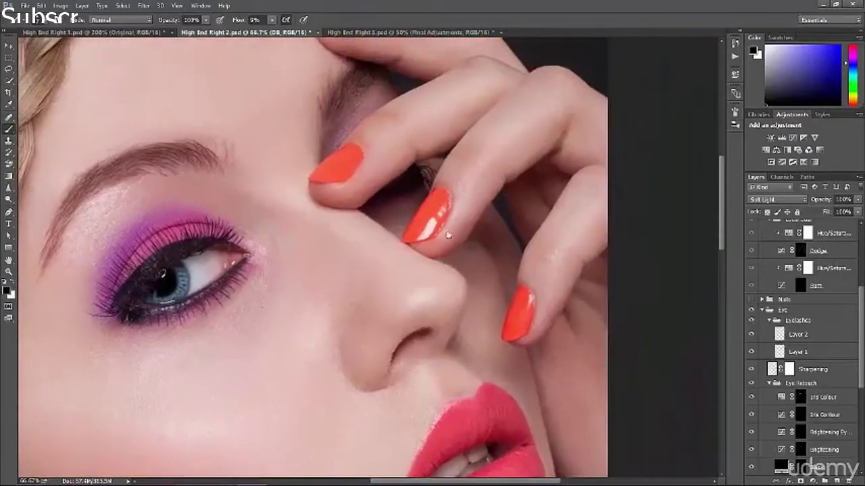
drag(447, 235, 406, 256)
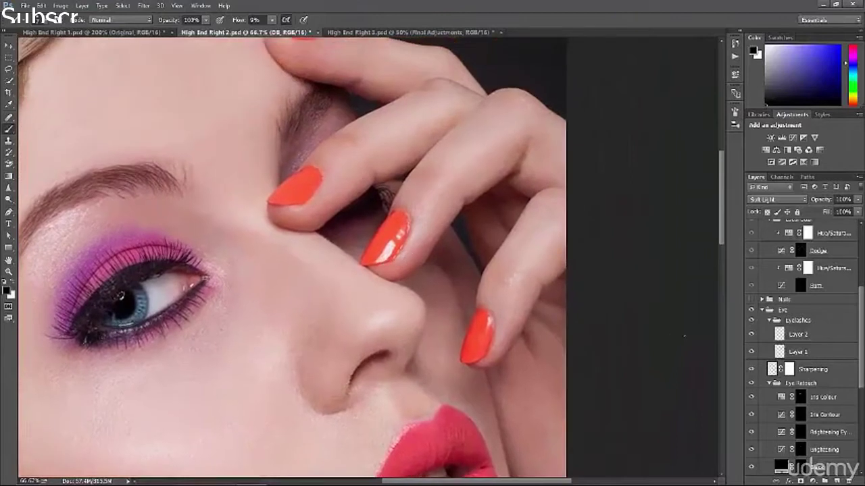
click(751, 299)
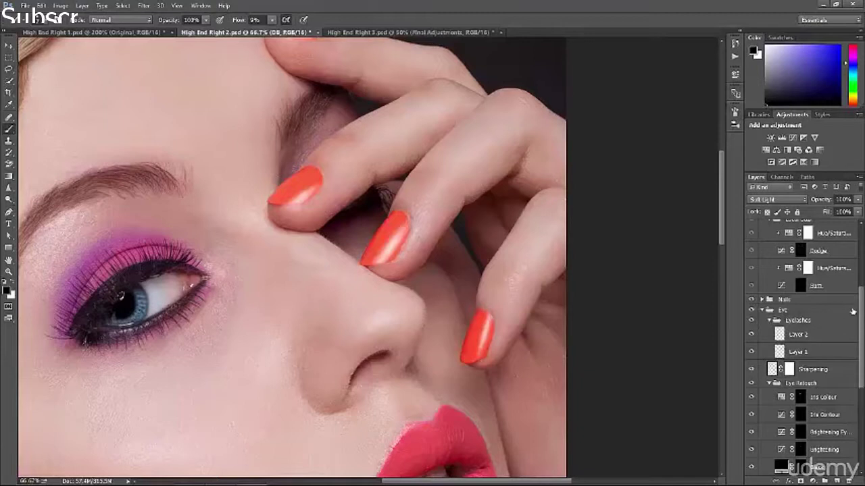
Make the Dodge & Burn group visible and hide its B&W Help subgroup so the portrait displays in colour.
scroll(858, 323, up, 5)
scroll(860, 266, up, 4)
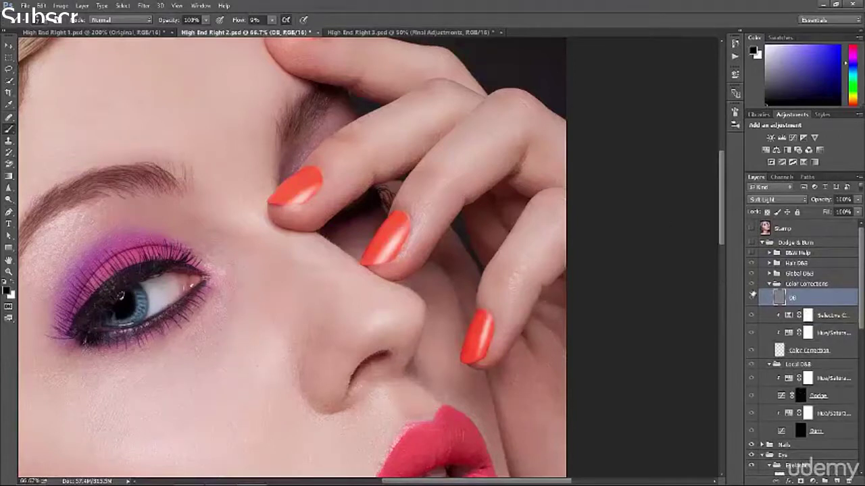
drag(751, 242, 750, 262)
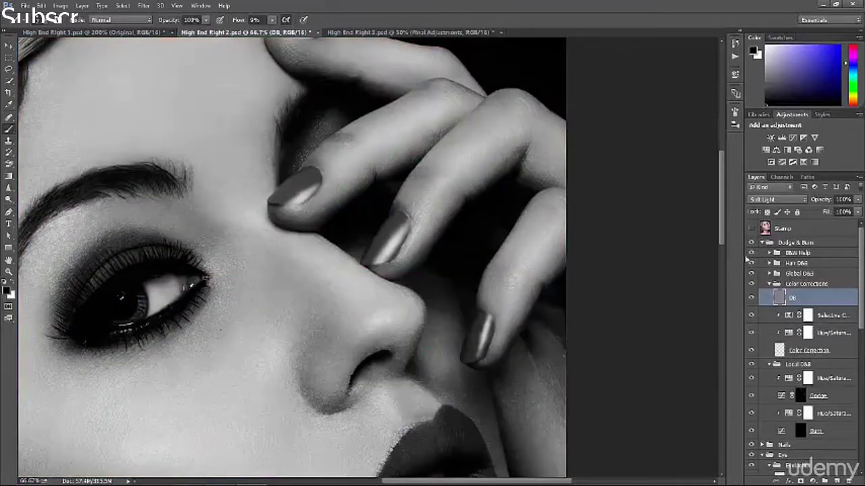
click(752, 253)
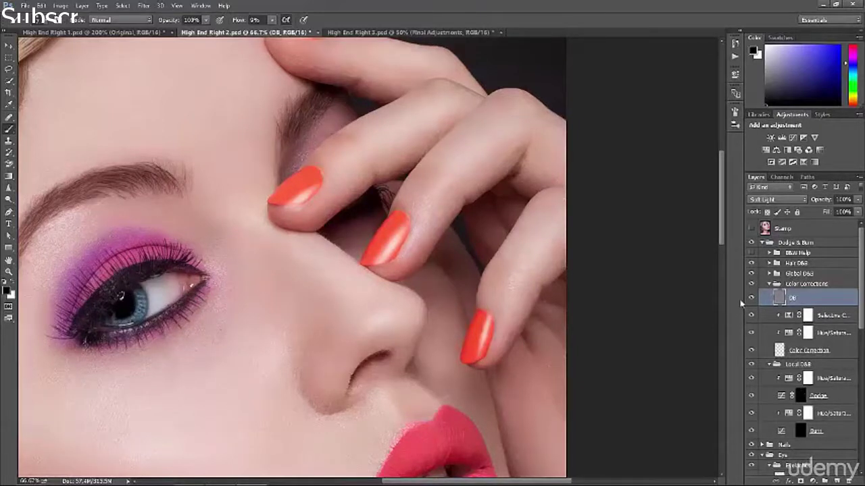
Compare the whole portrait at 25% zoom with and without the Dodge & Burn group.
key(ctrl+minus)
key(ctrl+minus)
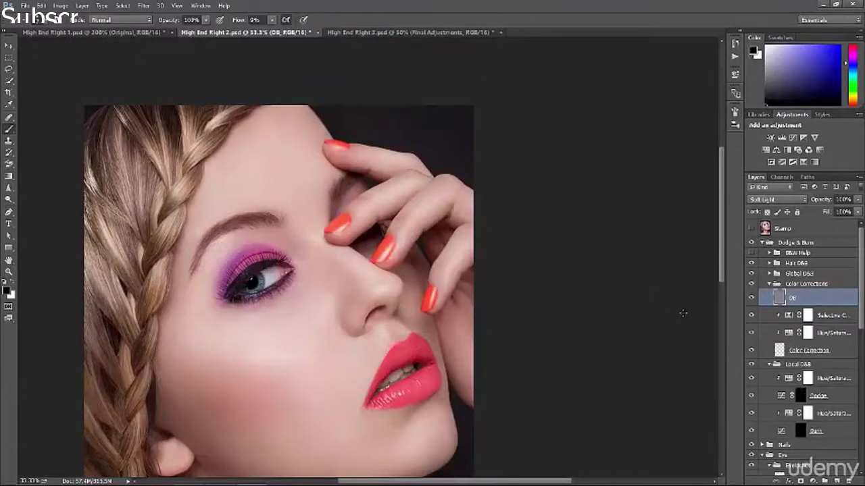
key(ctrl+minus)
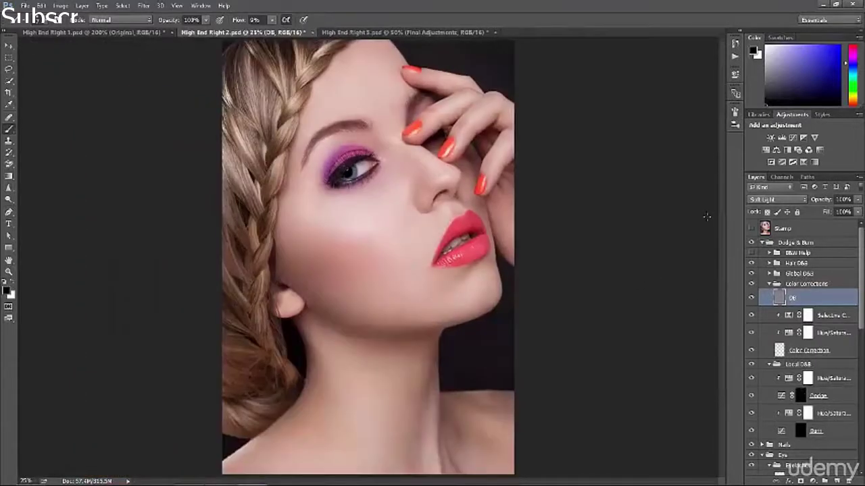
click(751, 242)
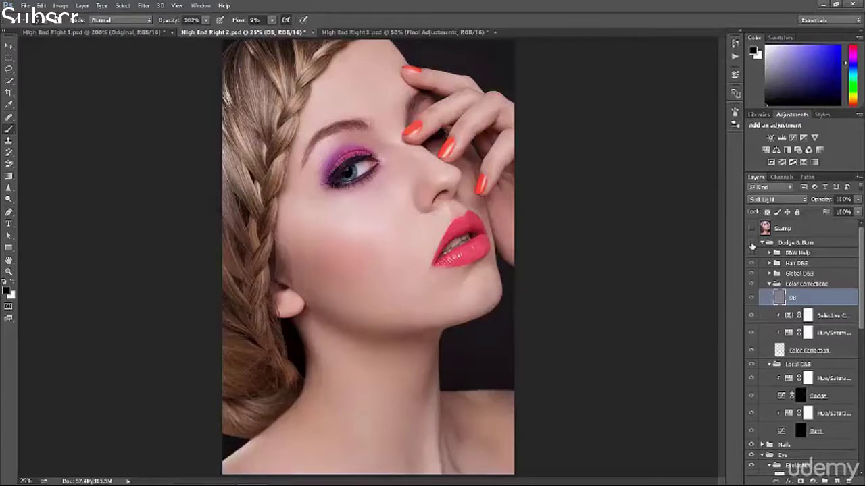
click(751, 242)
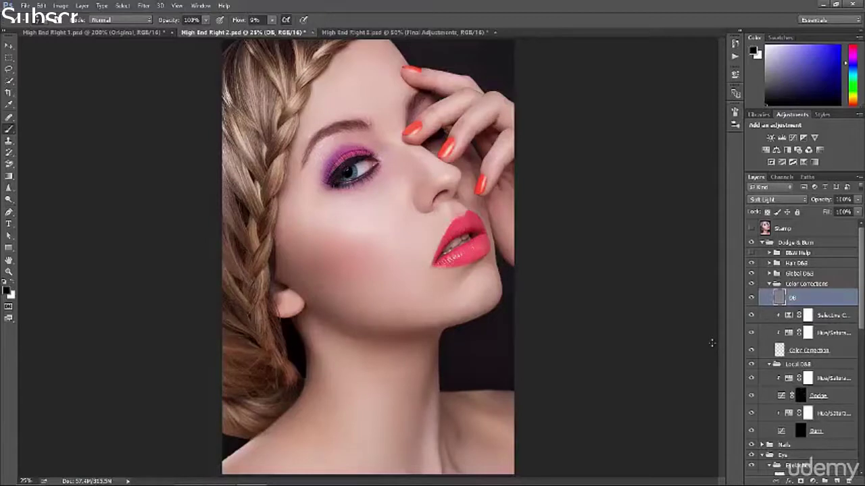
Switch to High End Right 3.psd, expand the Final Adjustments group and hide its Contrasts, Colours and Sharpening subgroups.
click(380, 32)
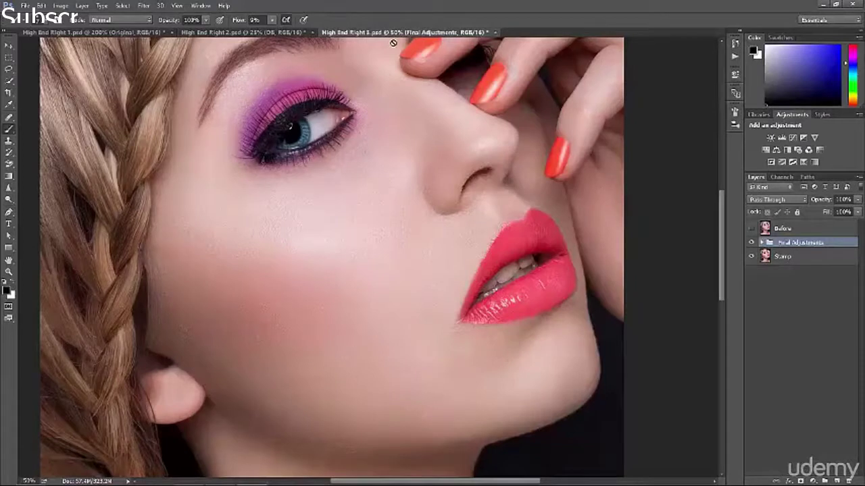
scroll(392, 43, down, 3)
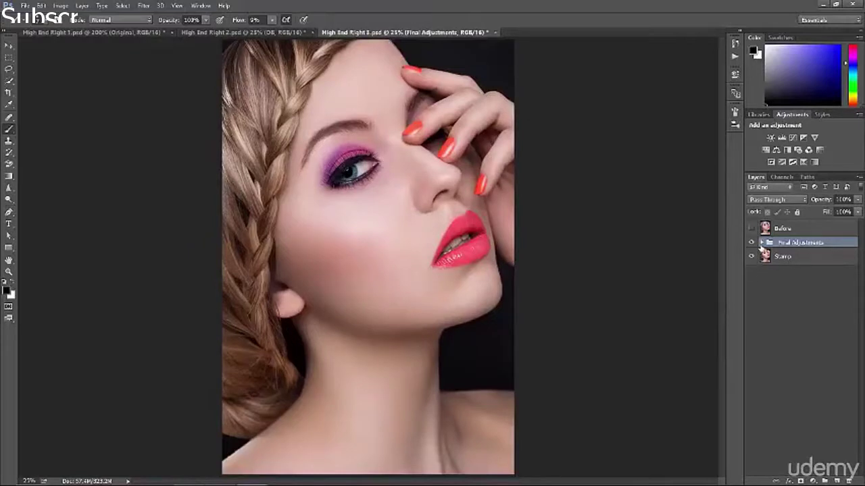
click(761, 243)
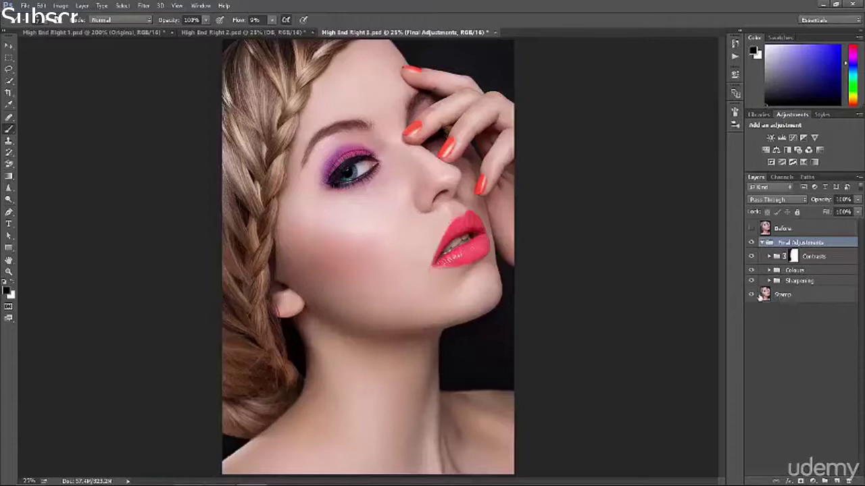
drag(751, 257, 751, 270)
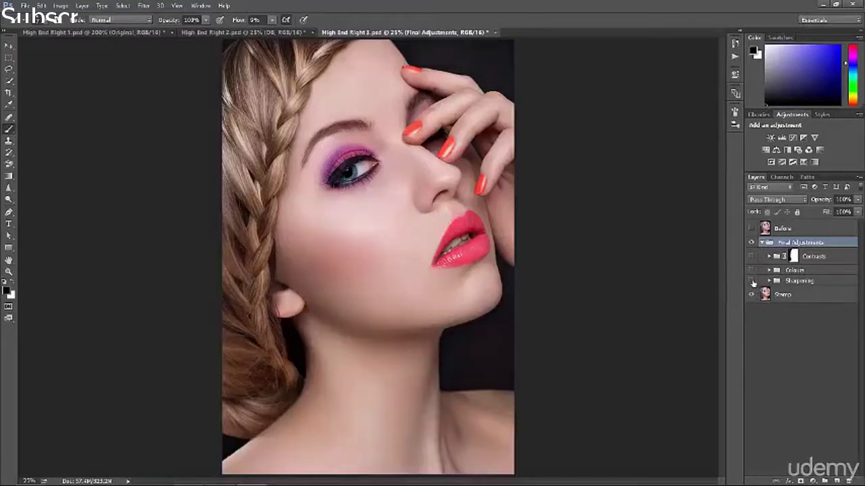
Make the Sharpening subgroup visible, toggling it to compare the skin and lips at 66.7% zoom.
key(ctrl+plus)
key(ctrl+plus)
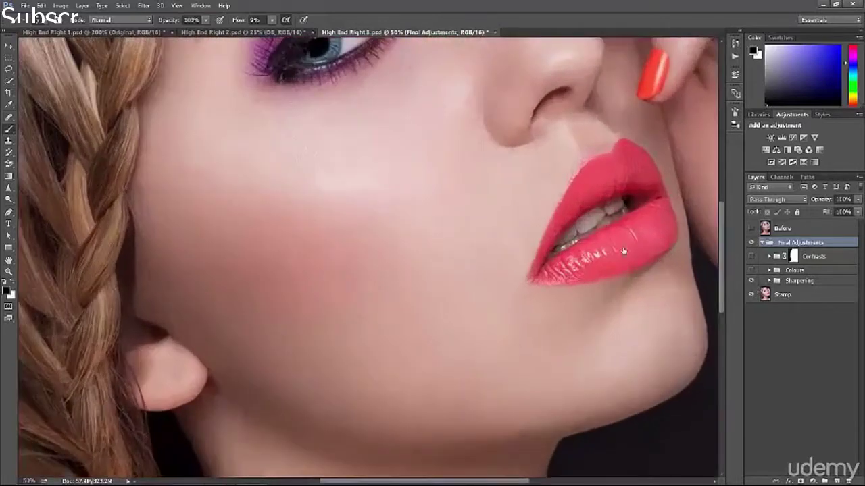
key(ctrl+plus)
click(751, 281)
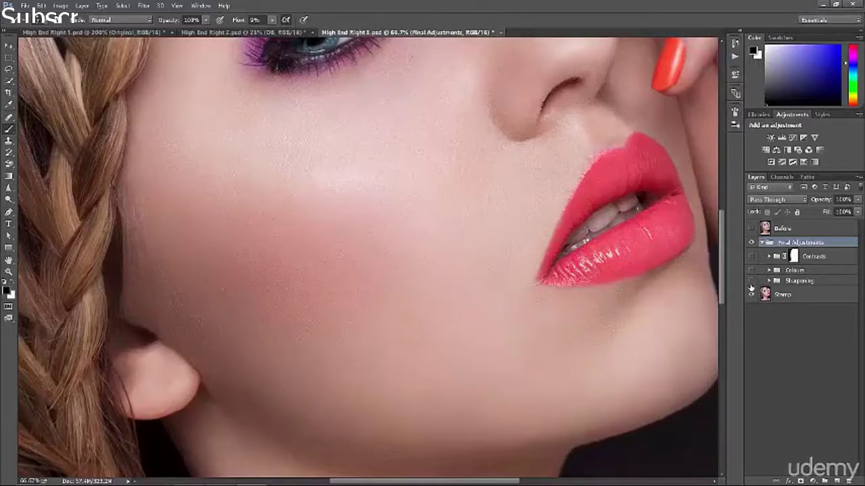
click(751, 281)
Make the Colours and Contrasts subgroups visible while viewing the whole portrait at 25% zoom.
key(ctrl+minus)
key(ctrl+minus)
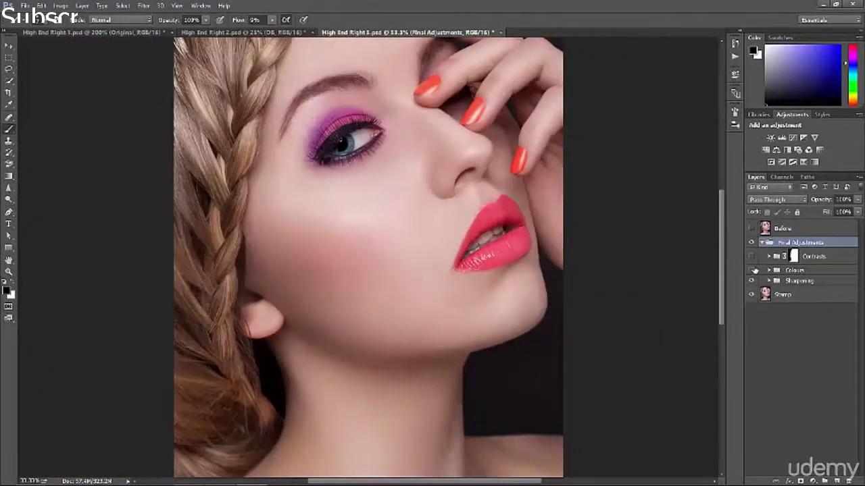
key(ctrl+minus)
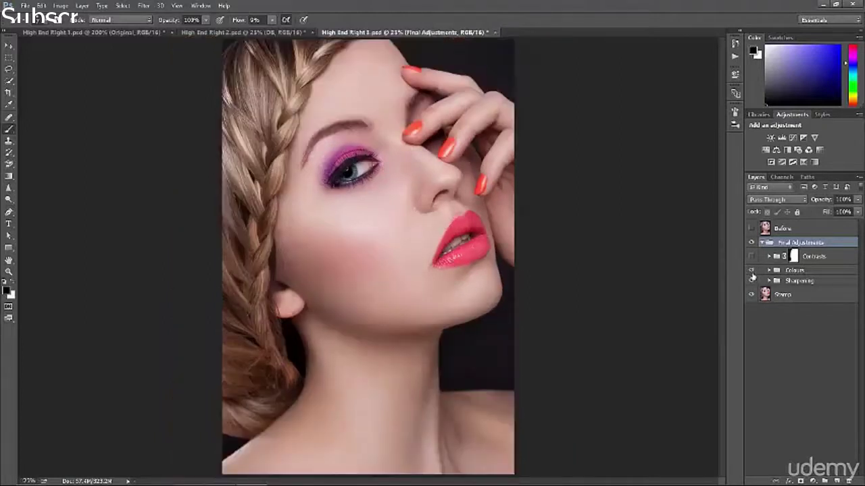
click(751, 256)
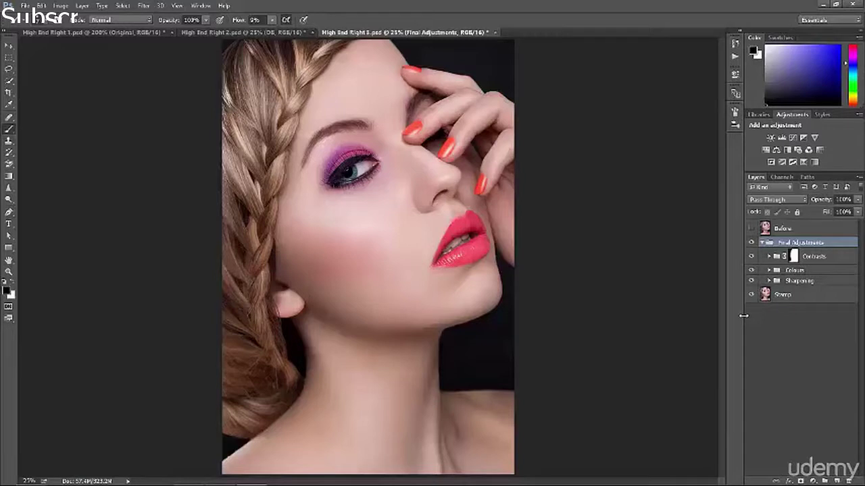
key(ctrl+alt+shift+e)
key(ctrl+shift+a)
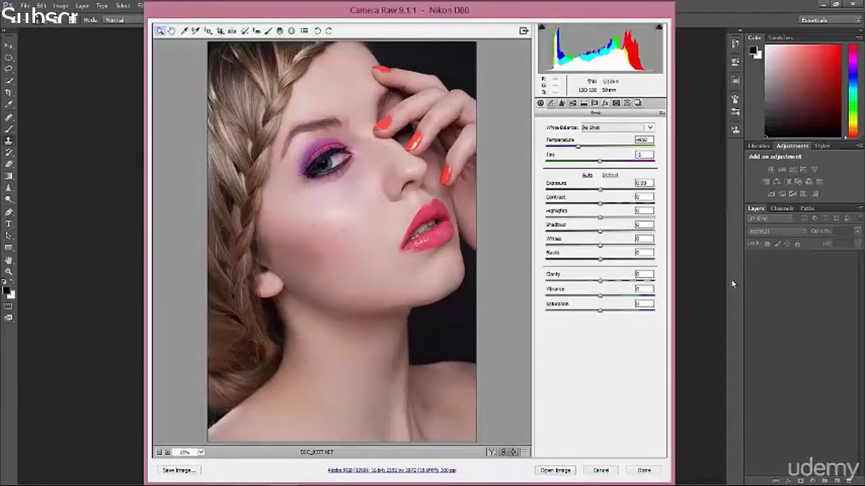
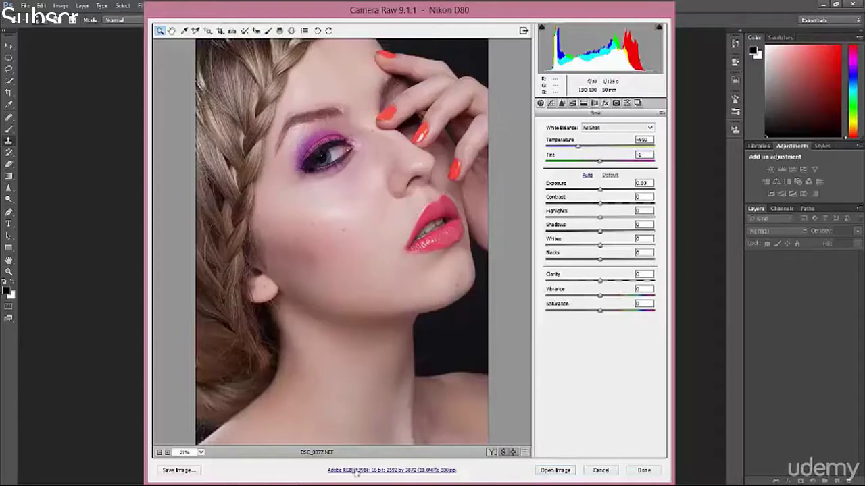
Set the raw file's workflow options to the Adobe RGB (1998) colour space and 16 Bits/Channel depth.
click(408, 471)
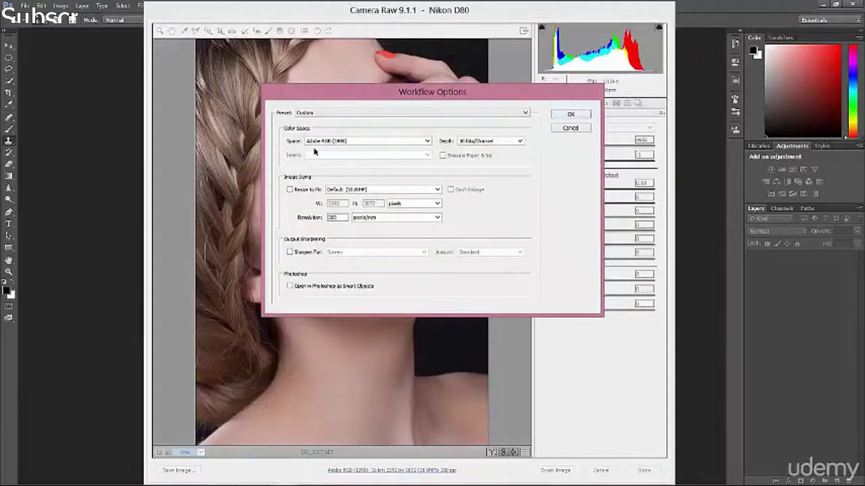
click(354, 143)
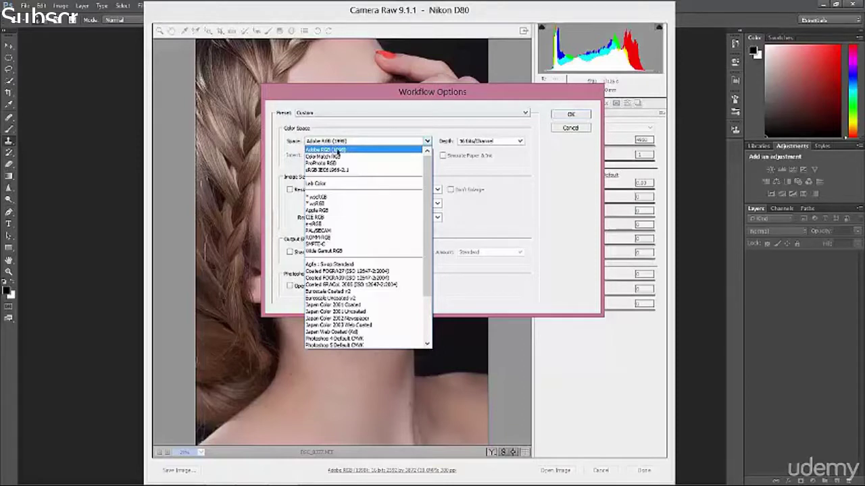
click(351, 150)
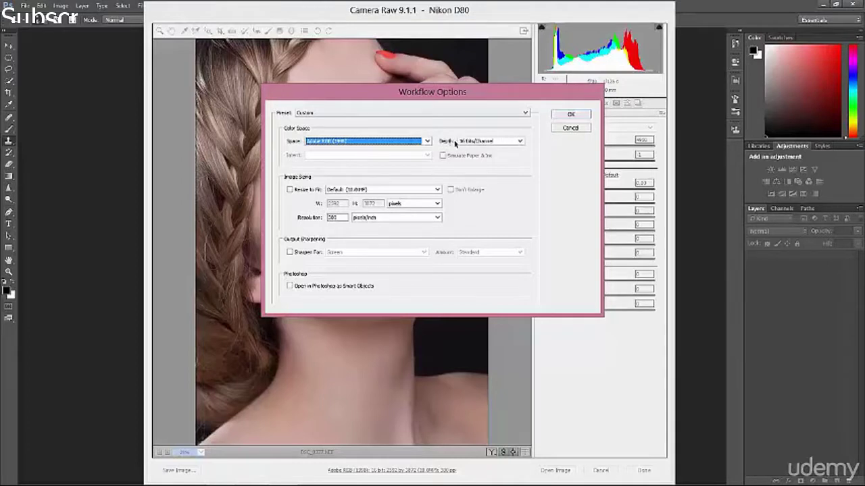
click(478, 141)
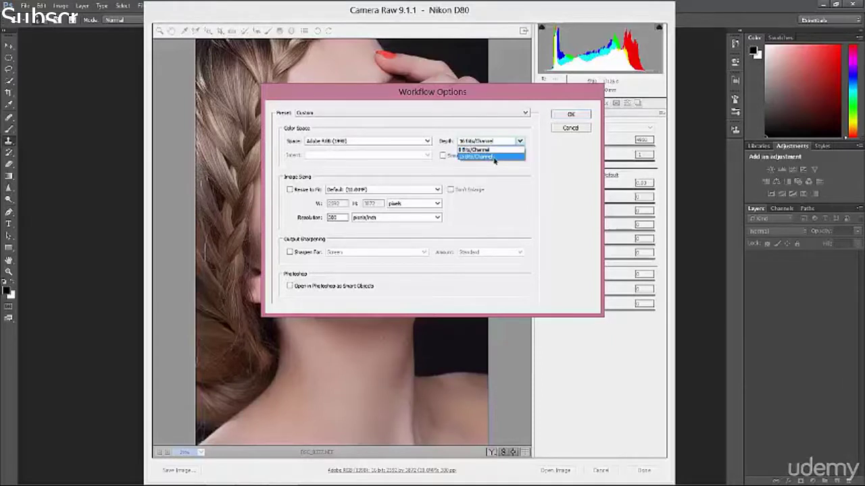
click(494, 159)
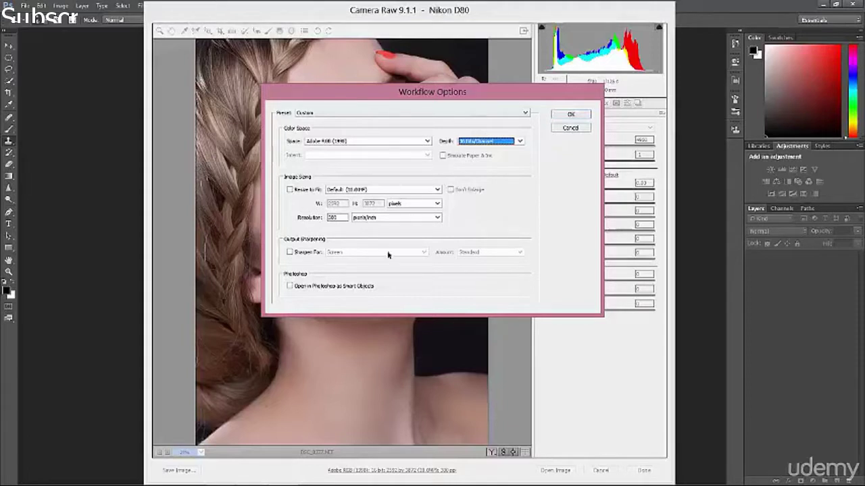
click(569, 116)
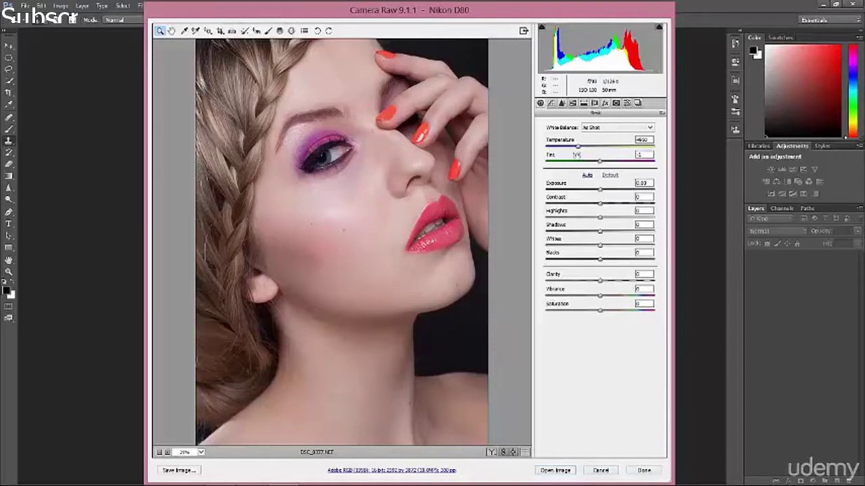
Adjust the raw portrait's white balance, setting Temperature to 5300 and Tint to +1 after trying a stronger magenta tint.
drag(579, 150, 582, 151)
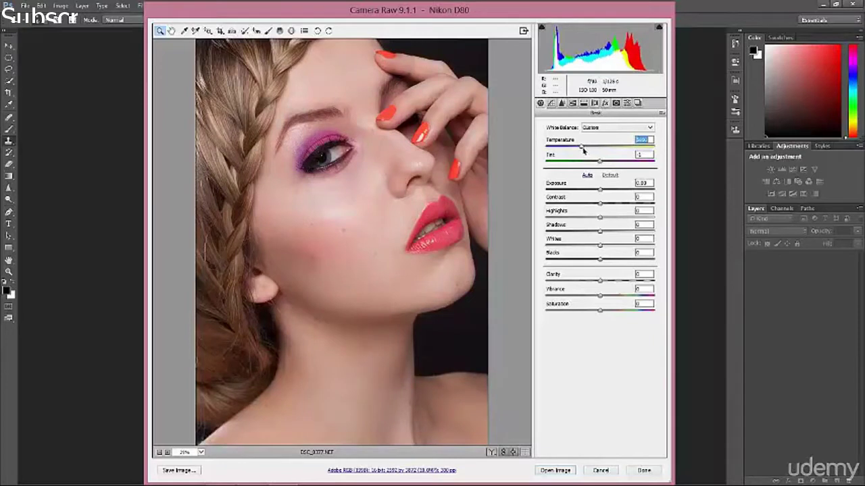
drag(580, 151, 584, 151)
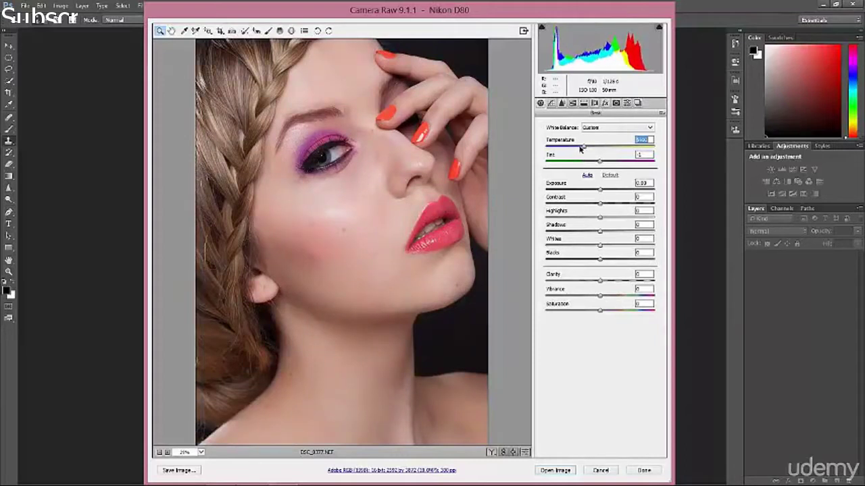
drag(586, 150, 584, 148)
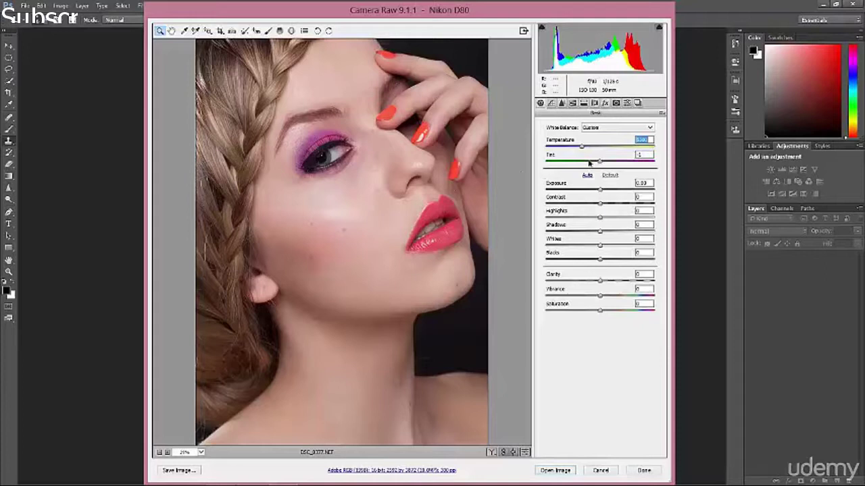
mouse_move(600, 162)
mouse_down()
mouse_move(580, 163)
mouse_move(609, 164)
mouse_up()
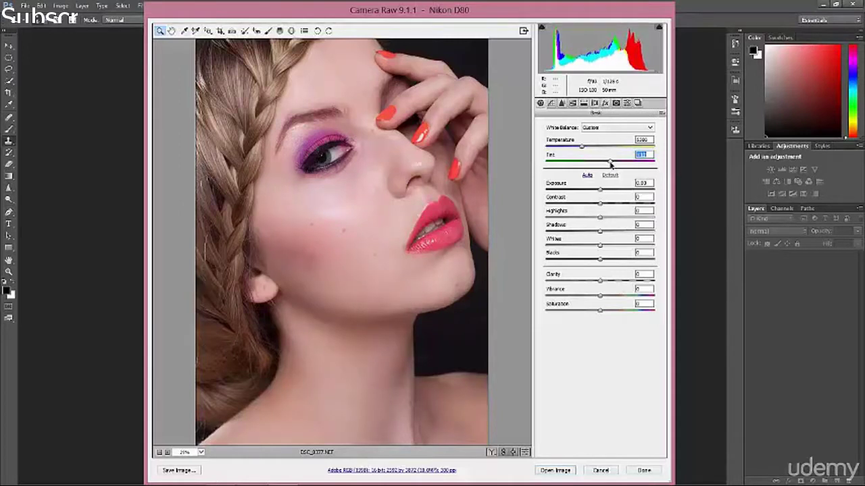
drag(610, 165, 601, 169)
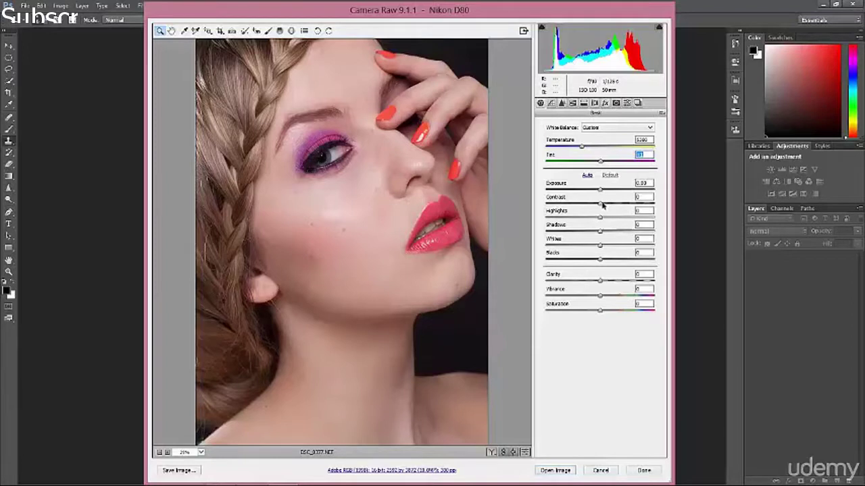
Try a stronger Contrast on the raw portrait and set it back to 0.
mouse_move(601, 206)
mouse_down()
mouse_move(612, 201)
mouse_move(587, 204)
mouse_move(613, 202)
mouse_up()
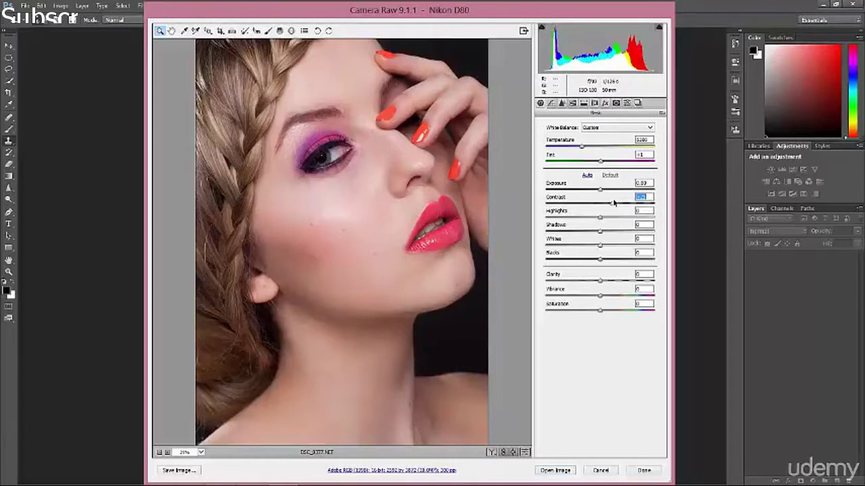
mouse_move(613, 203)
mouse_down()
mouse_move(573, 201)
mouse_move(601, 204)
mouse_up()
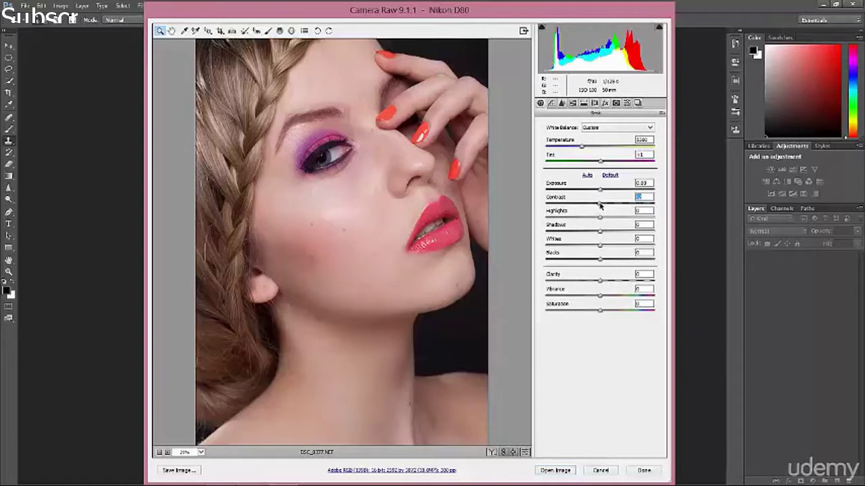
text(0)
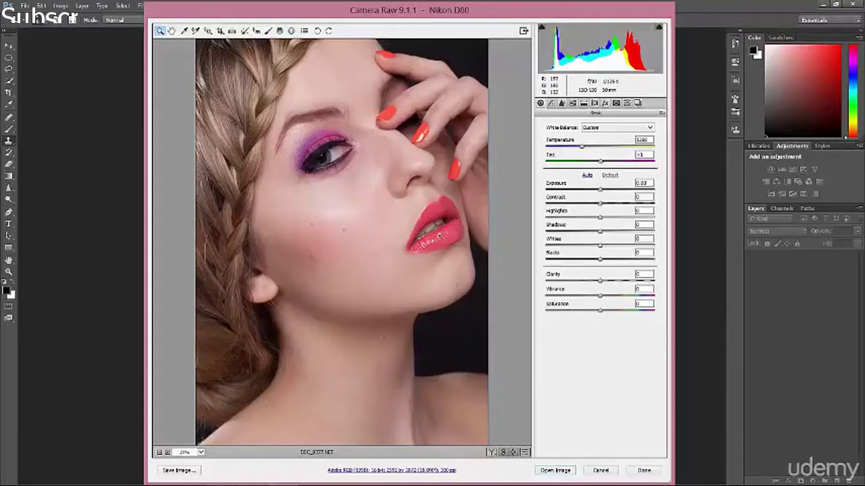
Lift the portrait's tones by setting Shadows to +10, Whites to +3 and Blacks to +3.
mouse_move(600, 233)
mouse_down()
mouse_move(611, 232)
mouse_move(591, 233)
mouse_move(606, 232)
mouse_up()
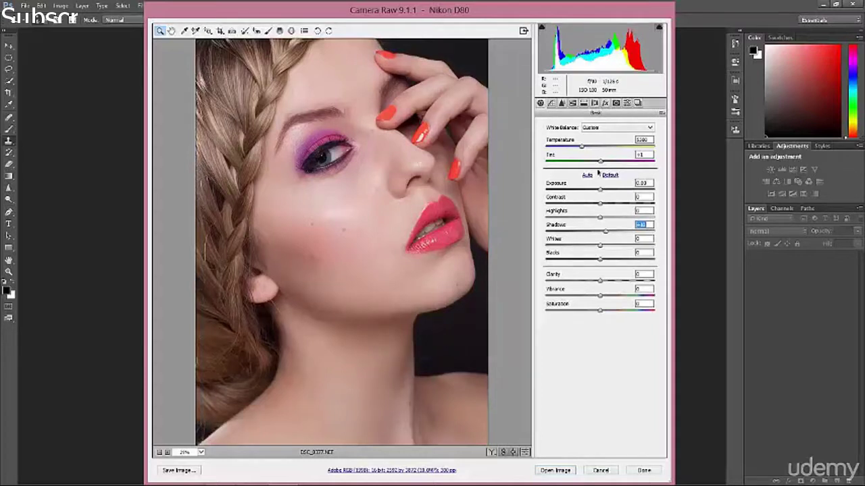
mouse_move(601, 248)
mouse_down()
mouse_move(579, 250)
mouse_move(602, 248)
mouse_move(604, 262)
mouse_up()
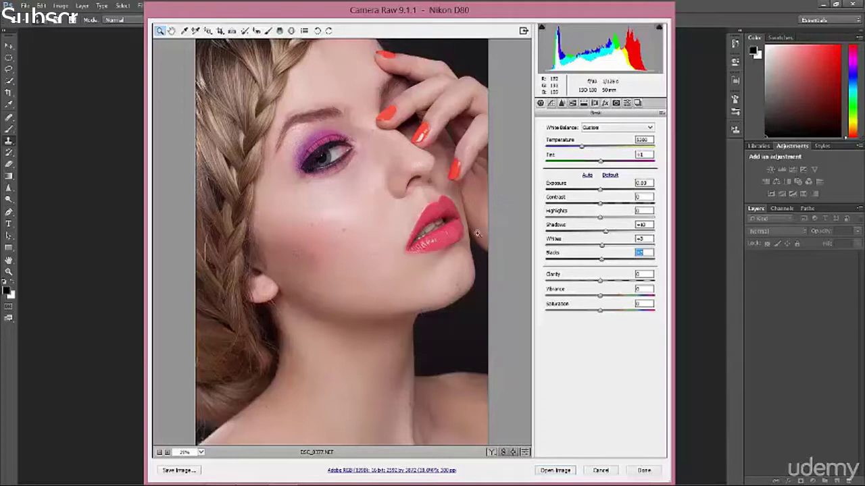
Try a strongly positive Clarity and then -52, comparing the cheek skin close up with the whole portrait.
click(516, 275)
click(408, 174)
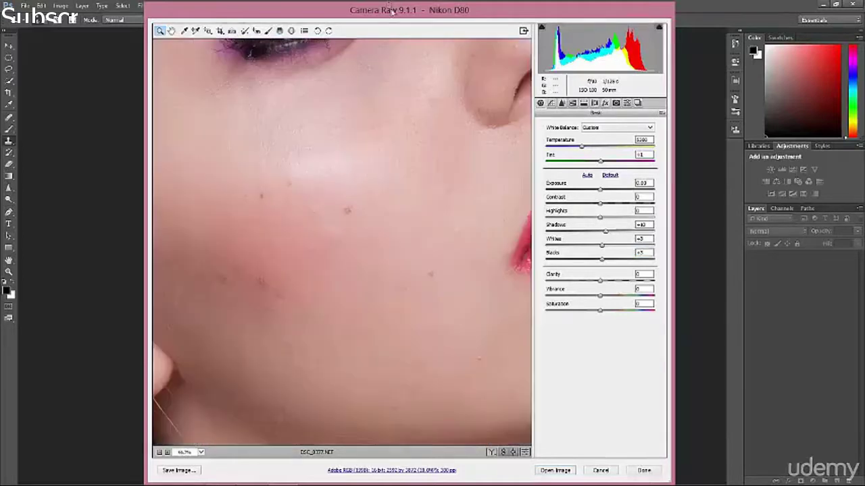
click(364, 165)
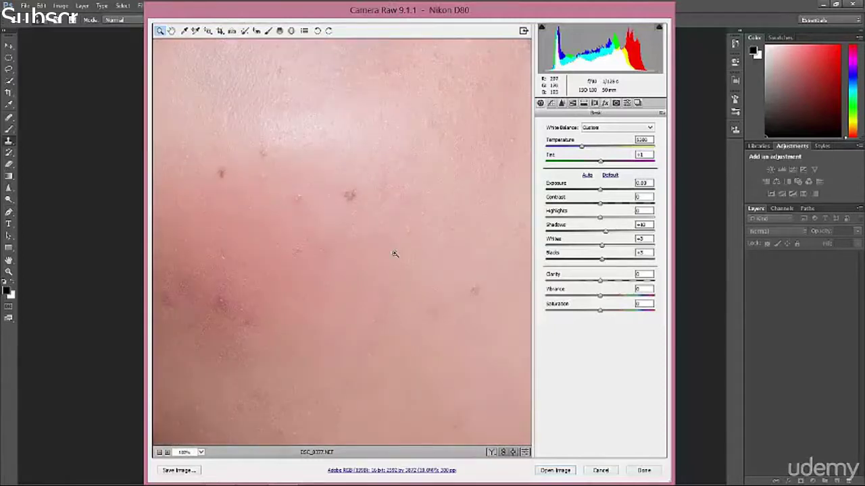
click(636, 281)
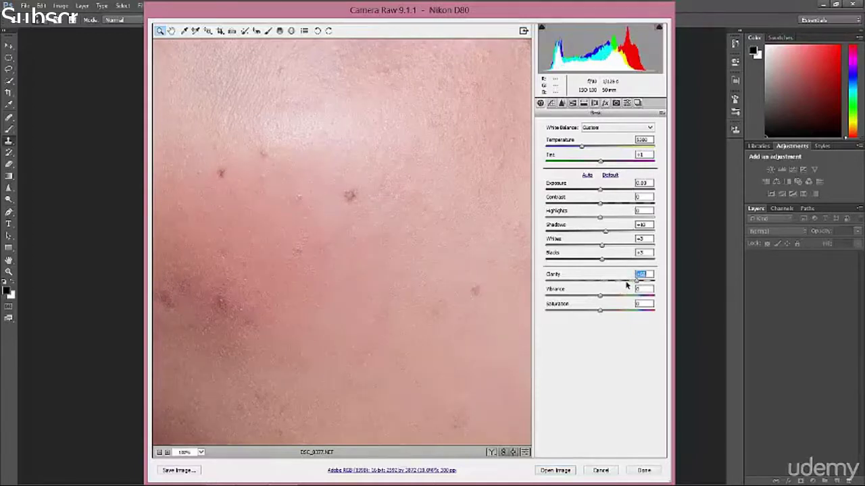
click(574, 281)
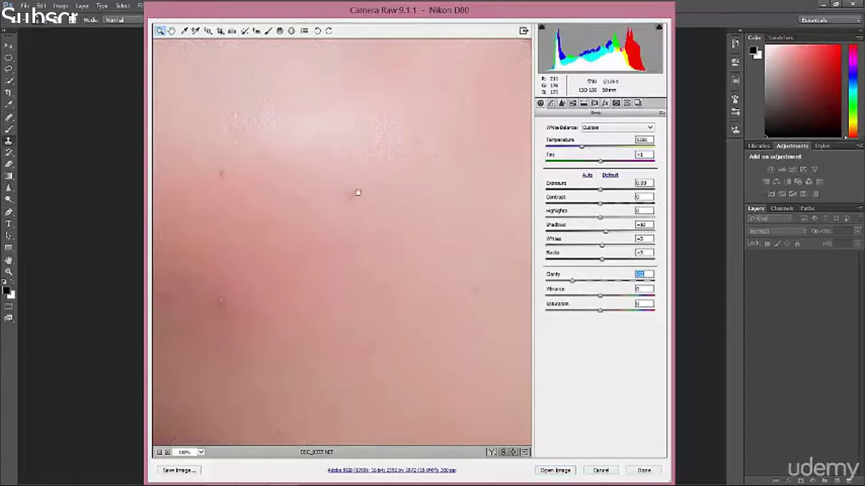
key(ctrl+minus)
key(ctrl+minus)
key(ctrl+minus)
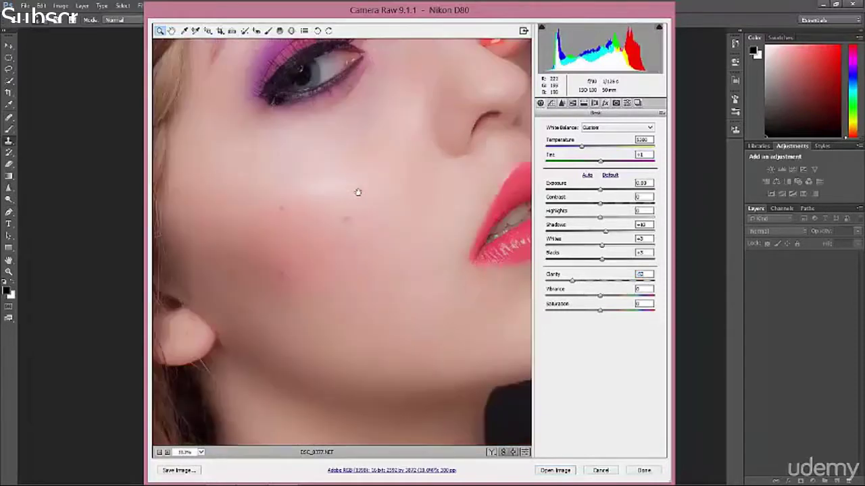
key(ctrl+minus)
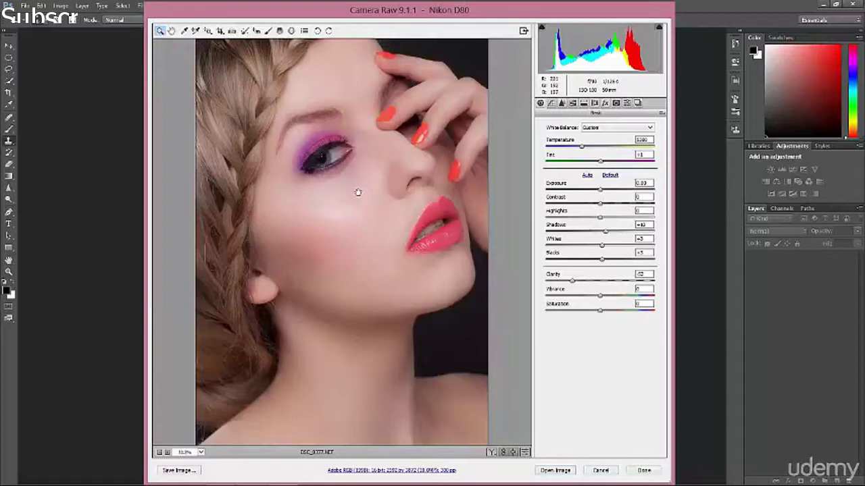
key(ctrl+plus)
key(ctrl+plus)
key(ctrl+plus)
key(ctrl+plus)
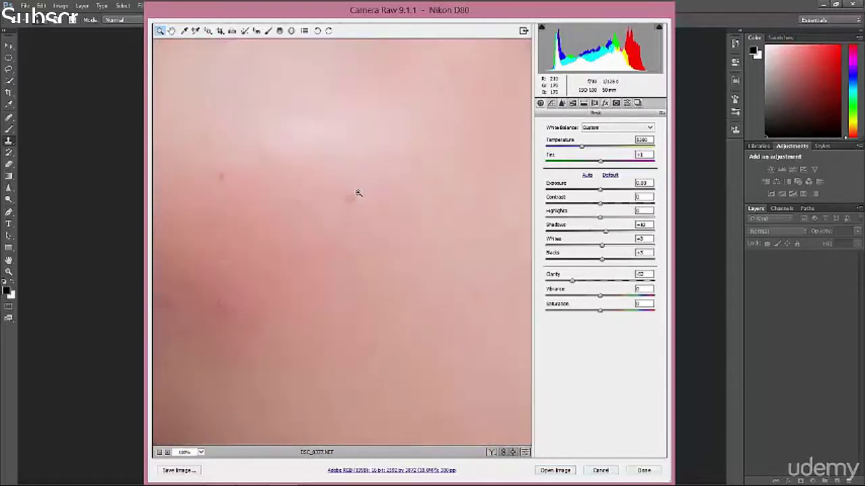
Set the portrait's Clarity to +16 and check its effect on the skin and the wider face.
click(609, 281)
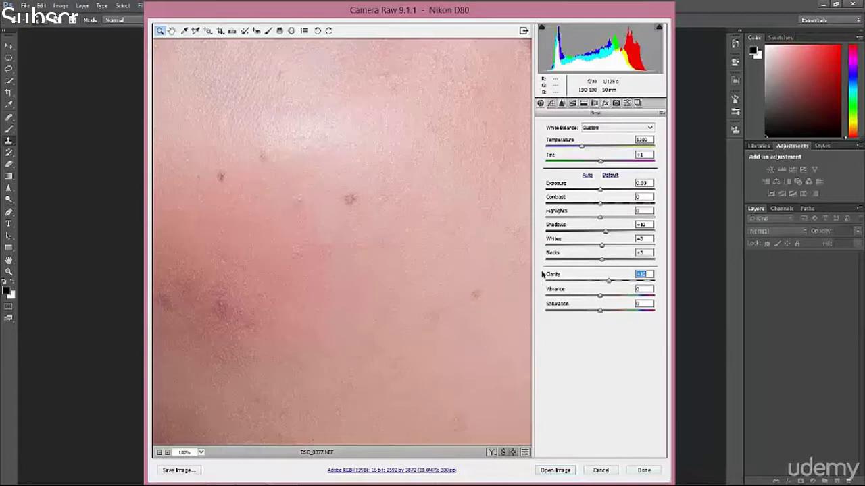
alt+click(389, 207)
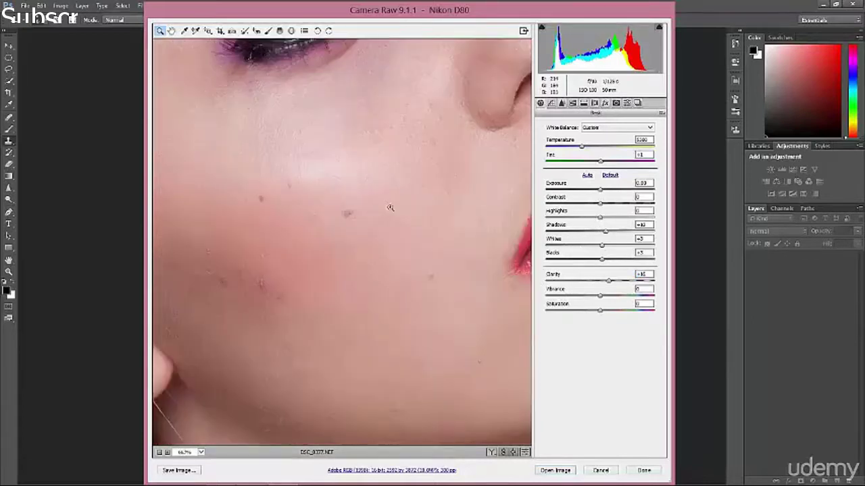
alt+click(390, 207)
alt+click(389, 207)
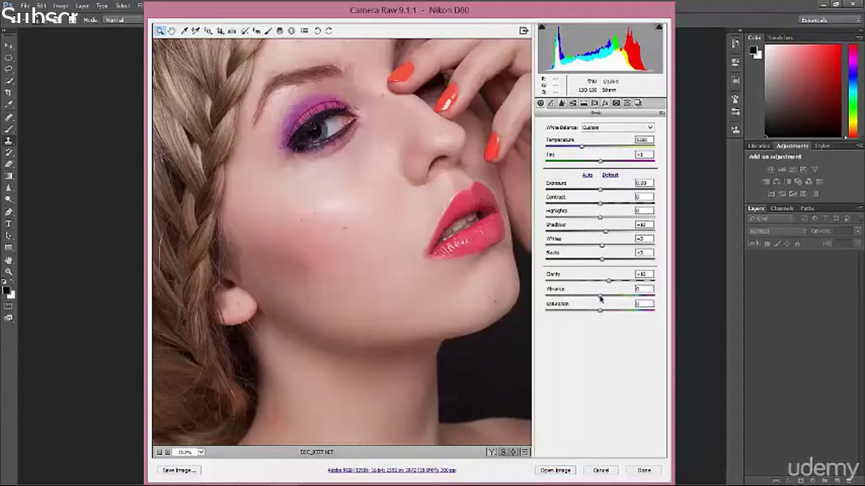
Set Vibrance to +8 and open the developed raw portrait in Photoshop.
drag(589, 298, 608, 296)
drag(606, 296, 606, 295)
key(ctrl+minus)
key(ctrl+plus)
key(ctrl+minus)
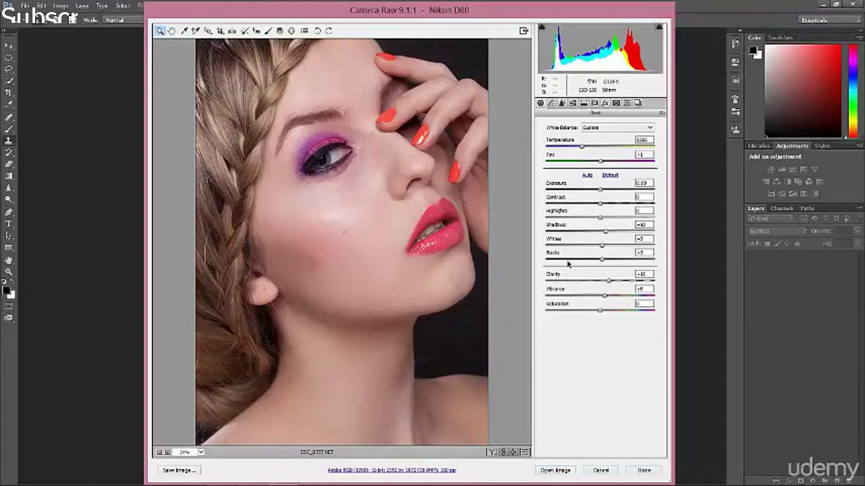
drag(602, 261, 602, 261)
click(558, 471)
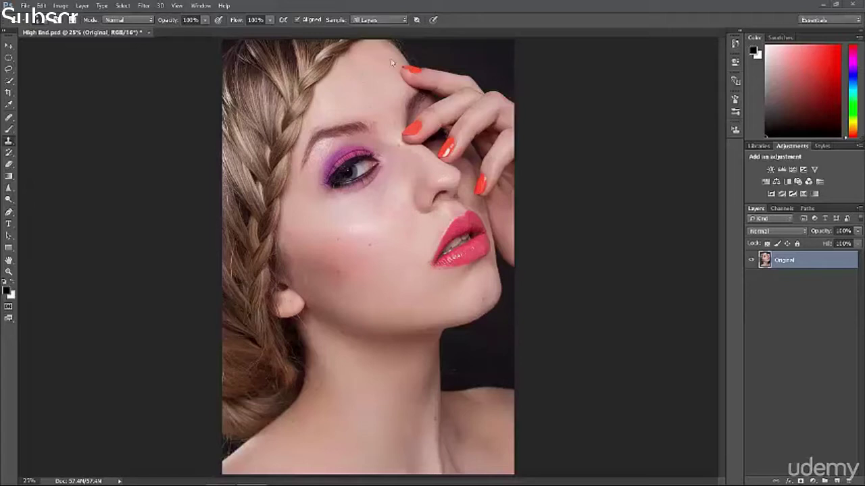
Add a new blank layer above the Original layer with the face viewed at 50% zoom.
key(ctrl+plus)
key(ctrl+plus)
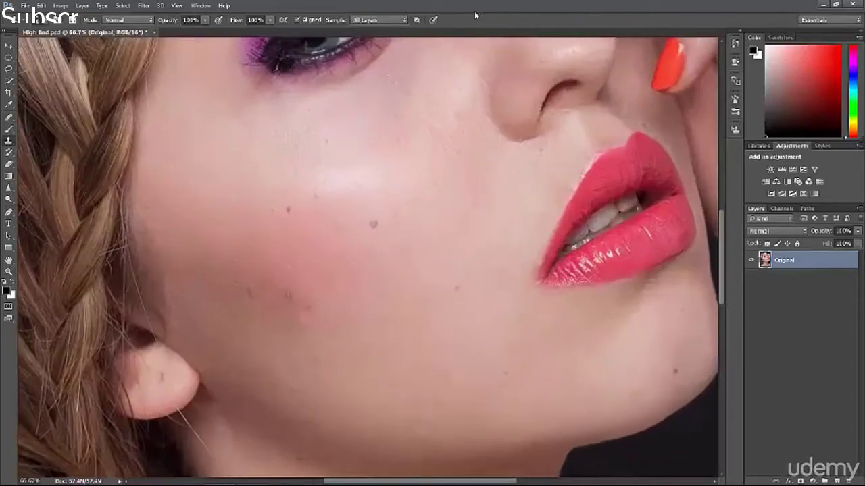
key(ctrl+minus)
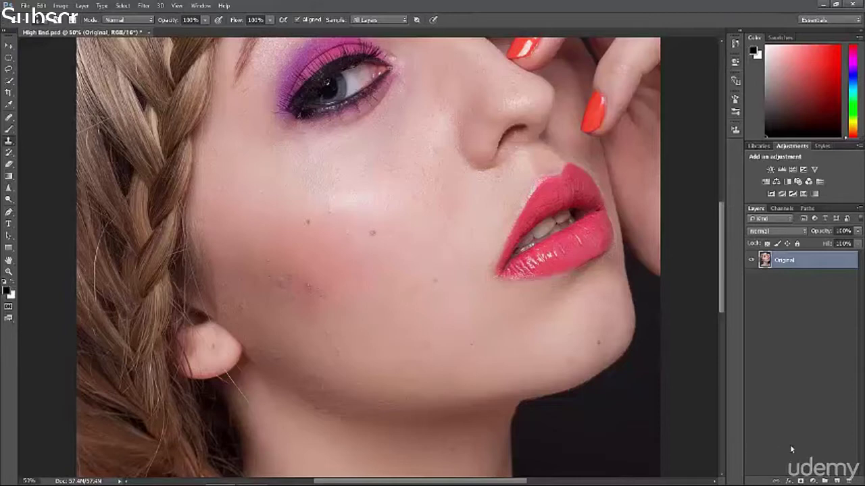
click(837, 481)
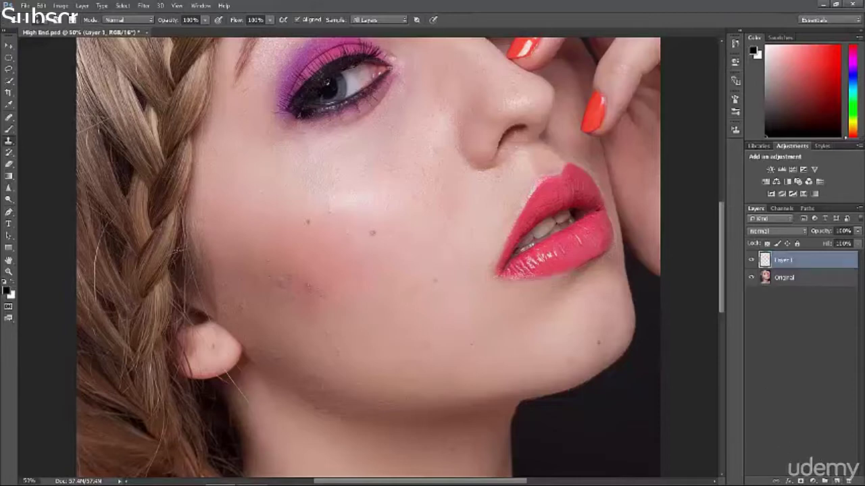
Circle the blemishes on the upper and outer cheek in black with the Brush tool on the new layer.
click(9, 129)
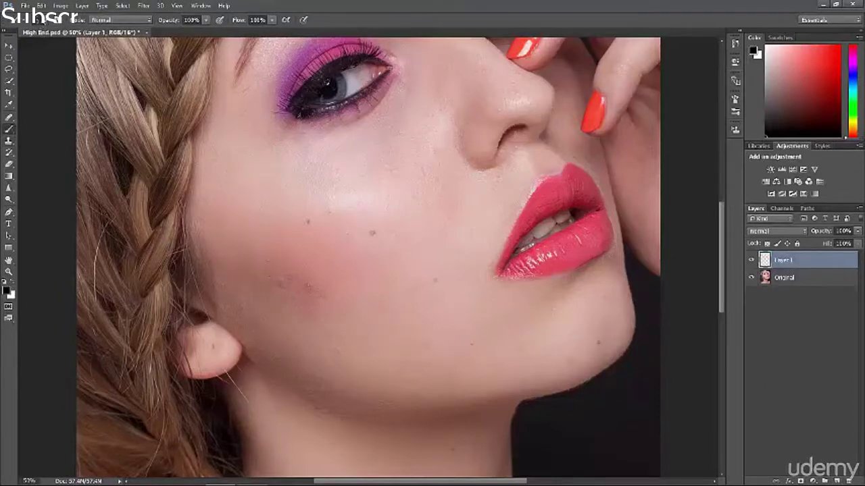
click(42, 20)
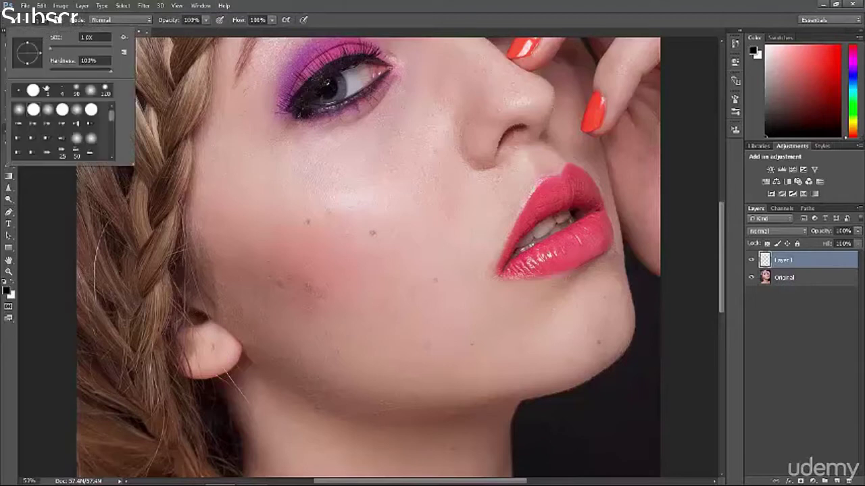
click(47, 23)
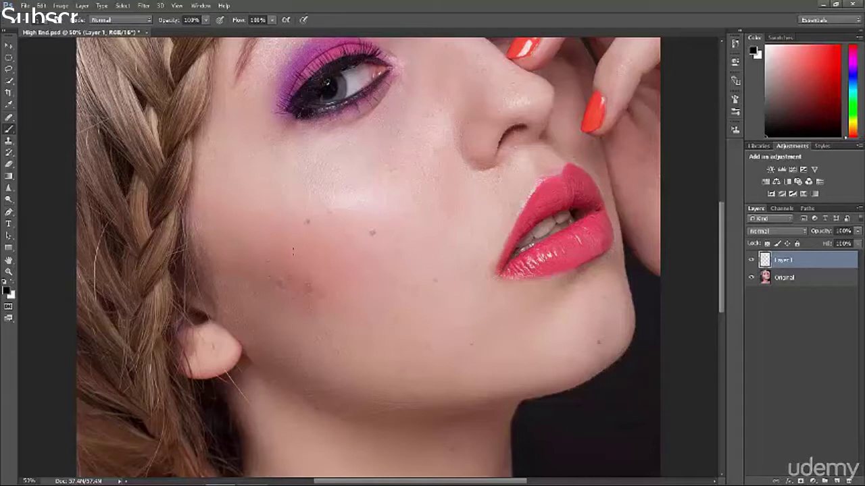
scroll(304, 253, down, 3)
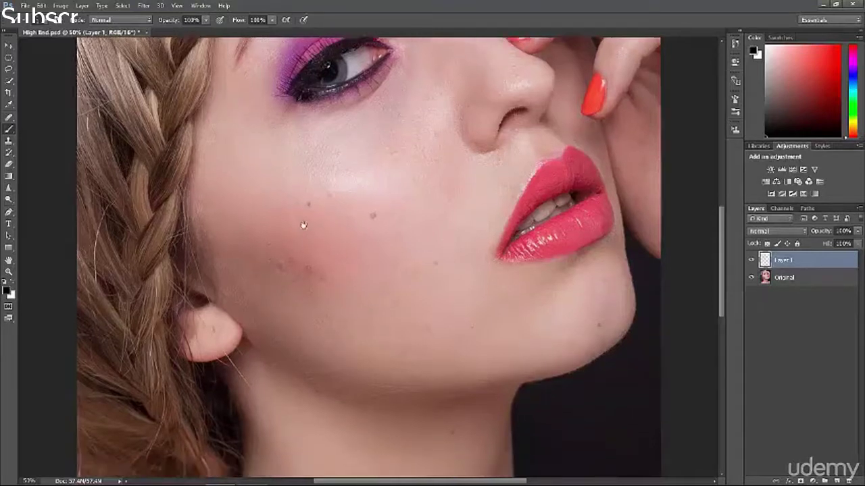
scroll(295, 193, up, 3)
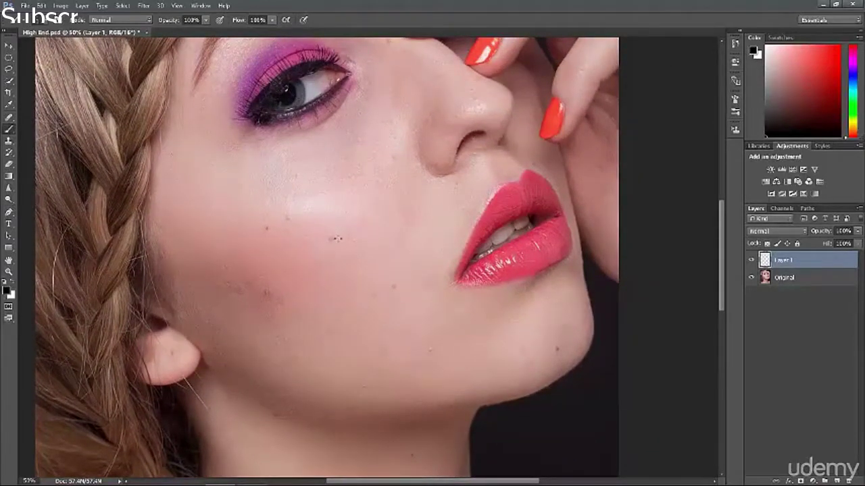
click(332, 237)
drag(283, 211, 292, 225)
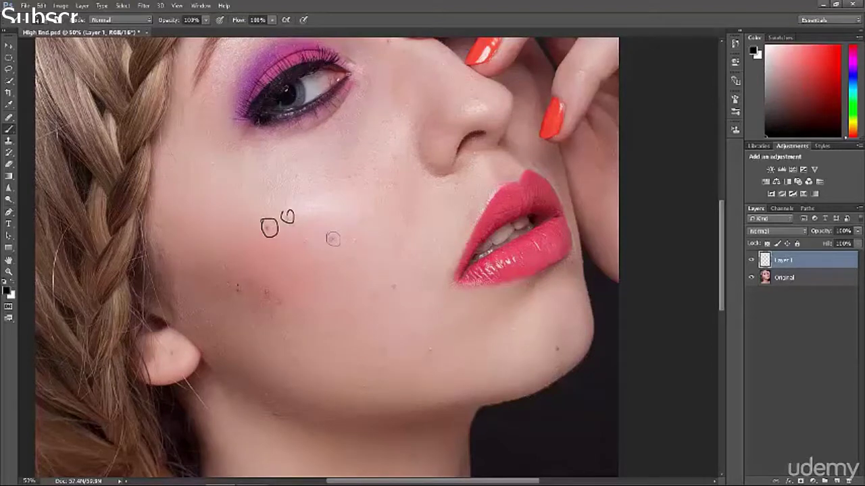
mouse_move(232, 292)
mouse_down()
mouse_move(259, 289)
mouse_move(263, 299)
mouse_move(274, 287)
mouse_move(294, 302)
mouse_up()
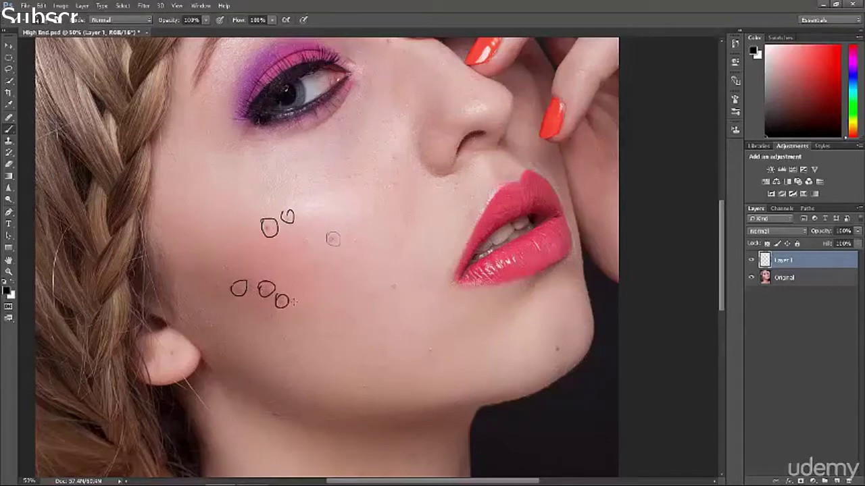
Circle the blemishes on the lower cheek, beside the mouth and on the chin with the black brush.
mouse_move(394, 280)
mouse_down()
mouse_move(387, 289)
mouse_move(400, 282)
mouse_up()
drag(430, 344, 435, 340)
mouse_move(559, 340)
mouse_down()
mouse_move(555, 352)
mouse_move(560, 340)
mouse_up()
mouse_move(521, 363)
mouse_down()
mouse_move(523, 372)
mouse_move(533, 364)
mouse_up()
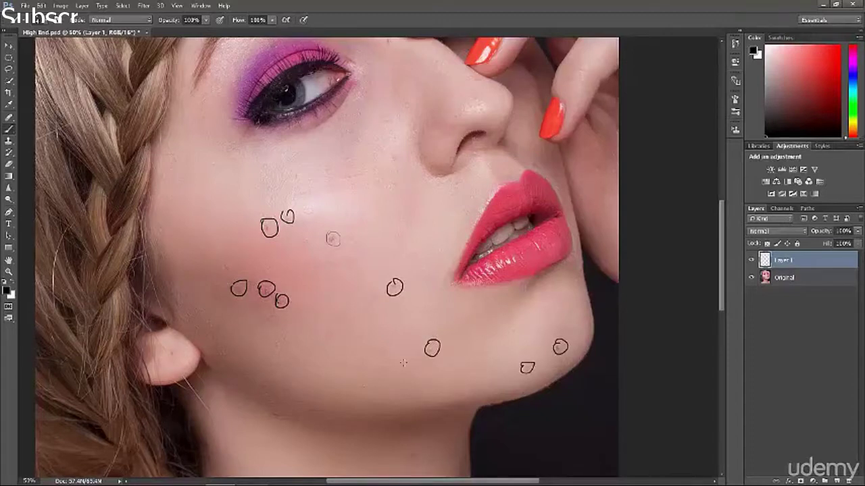
Inspect the jaw and neck, and circle further blemishes on the lower cheek, bridge of the nose and forehead.
drag(317, 371, 293, 281)
drag(331, 367, 398, 283)
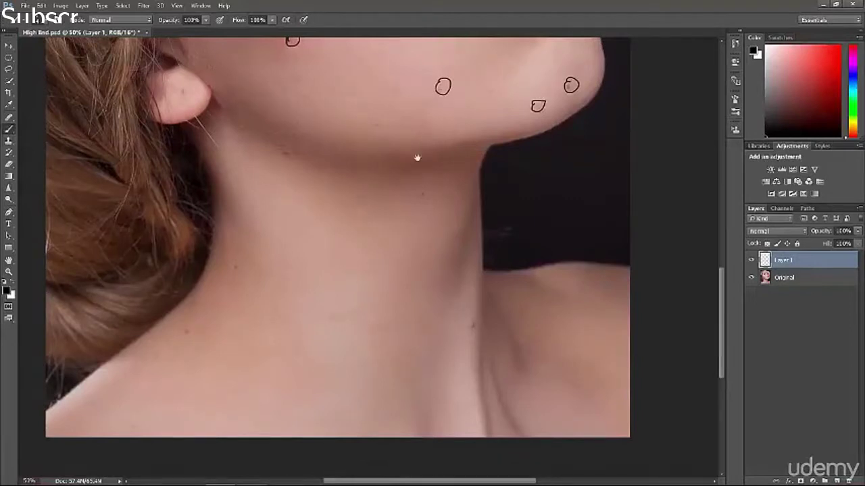
drag(411, 135, 411, 167)
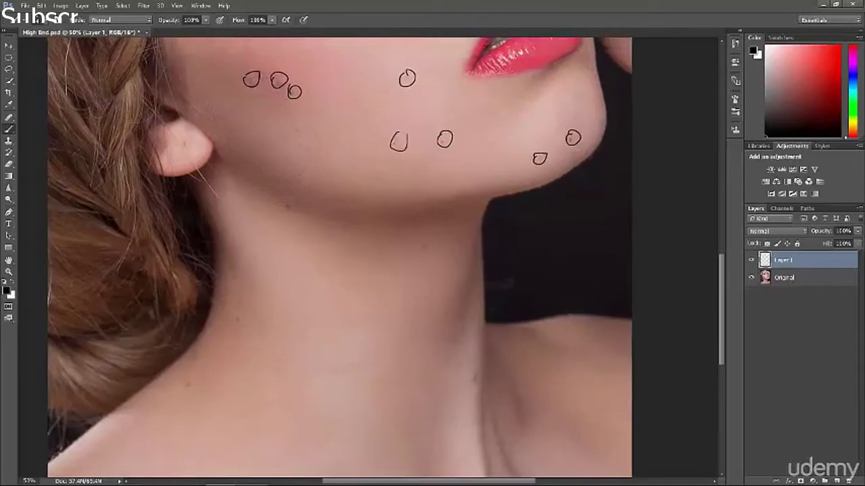
drag(414, 97, 419, 236)
mouse_move(375, 120)
mouse_down()
mouse_move(409, 140)
mouse_move(358, 150)
mouse_move(400, 153)
mouse_up()
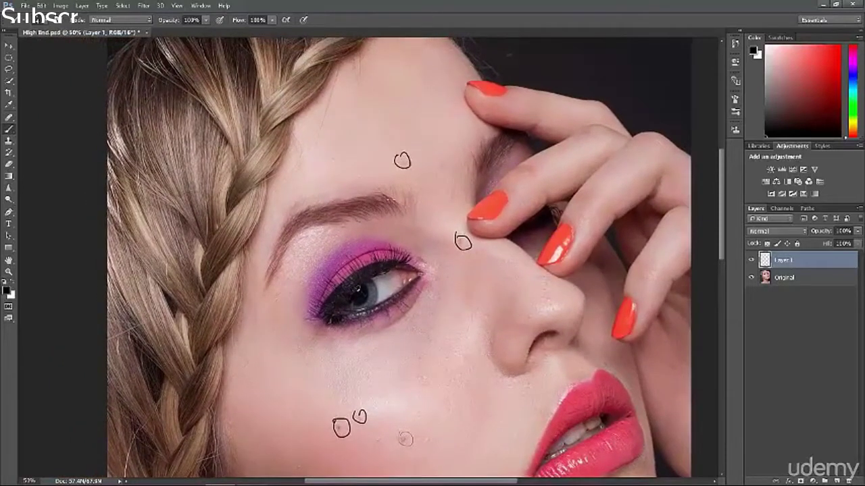
Mark the enlarged pores and small spots across the tip of the nose with black dots at 100% zoom.
drag(566, 348, 385, 252)
scroll(385, 252, up, 2)
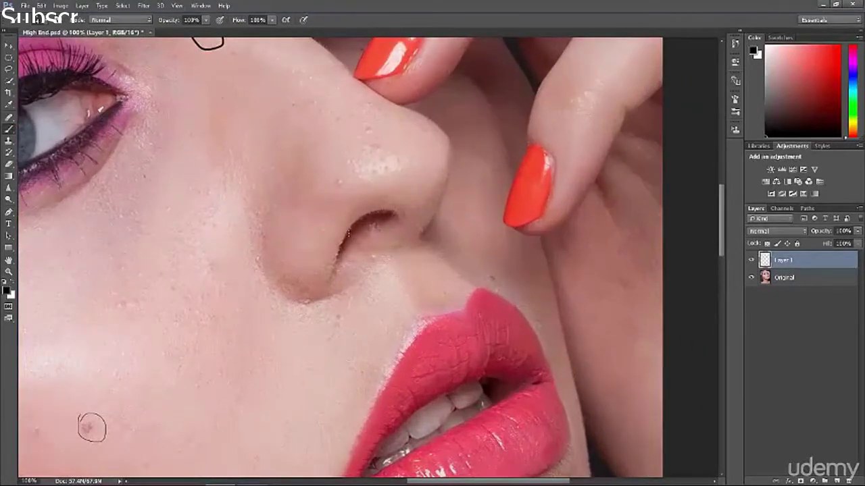
click(341, 182)
click(357, 175)
click(347, 156)
click(372, 166)
click(381, 170)
click(388, 146)
click(361, 150)
click(411, 158)
click(384, 120)
click(399, 159)
click(361, 126)
click(347, 103)
click(354, 96)
click(369, 103)
click(403, 117)
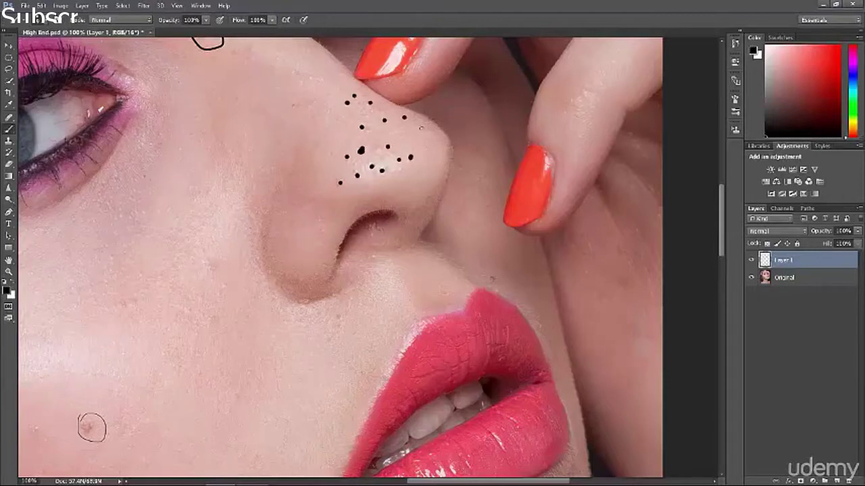
Dot the remaining spots on the side of the nose, around the nostril and above the upper lip.
click(423, 152)
click(281, 181)
click(238, 160)
click(277, 224)
click(306, 244)
click(369, 185)
click(395, 182)
click(497, 283)
click(344, 311)
click(330, 332)
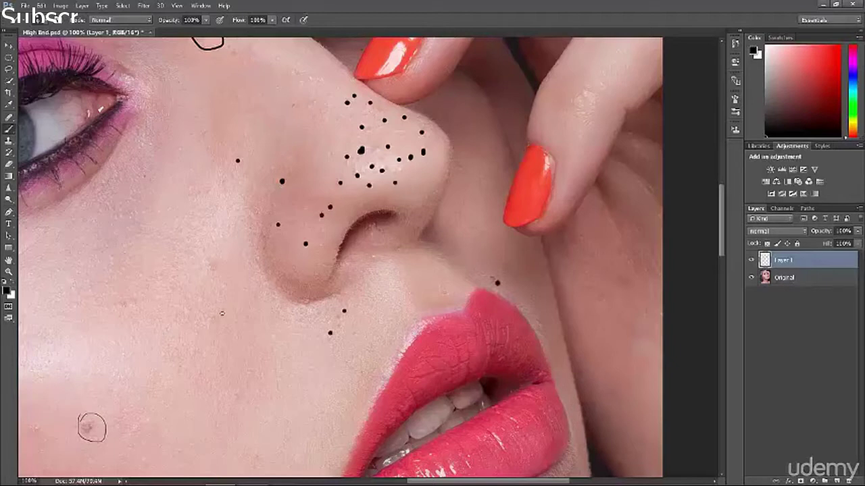
Examine the forehead, temple and eye area for unmarked blemishes, close up and across the whole face.
drag(187, 266, 498, 378)
drag(195, 141, 283, 340)
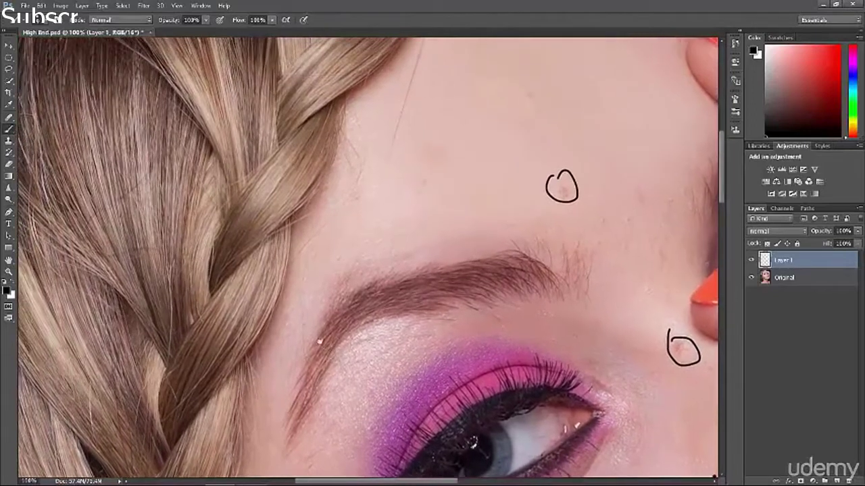
key(ctrl+minus)
key(ctrl+minus)
key(ctrl+minus)
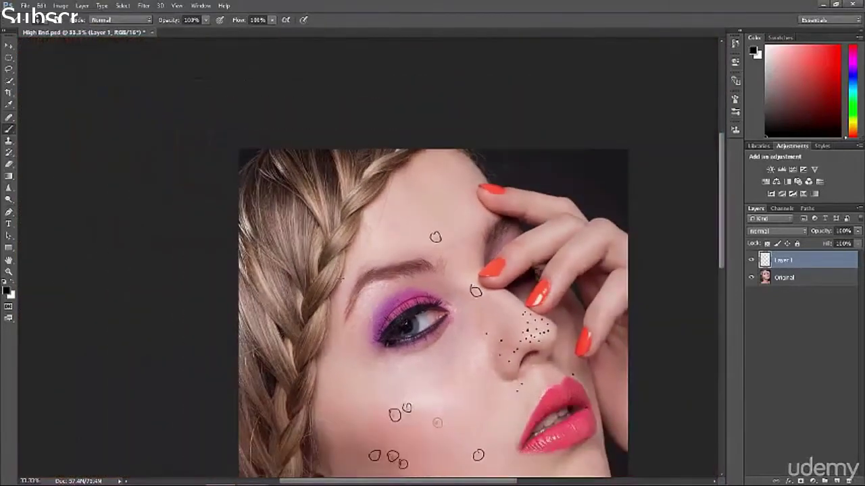
drag(438, 352, 413, 246)
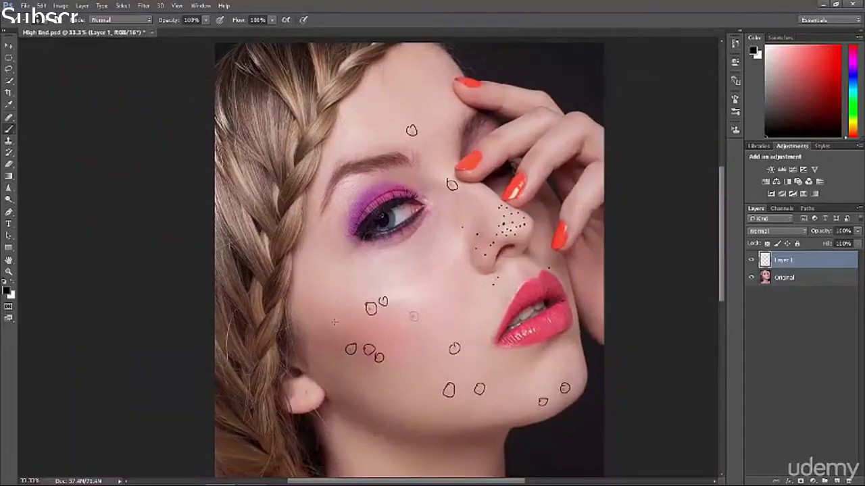
drag(320, 252, 326, 318)
scroll(325, 316, up, 5)
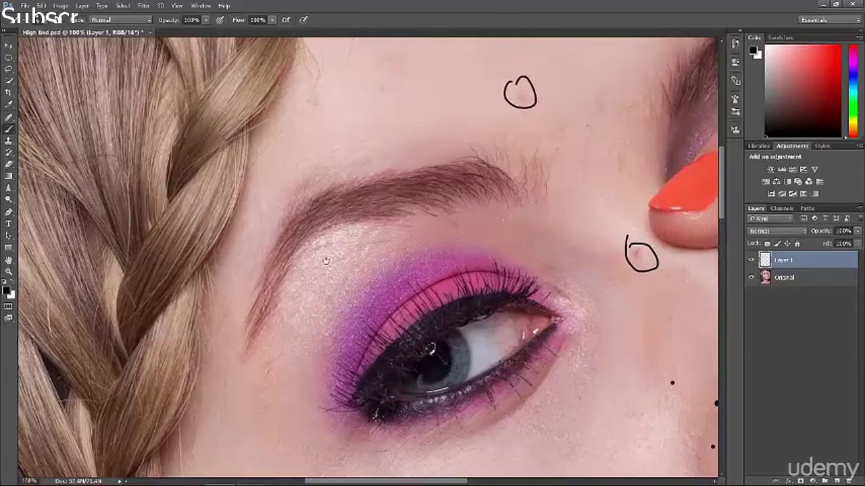
Mark the stray hairs at the inner end of the eyebrow with short black strokes and circle the uneven skin between the brows.
drag(343, 259, 295, 261)
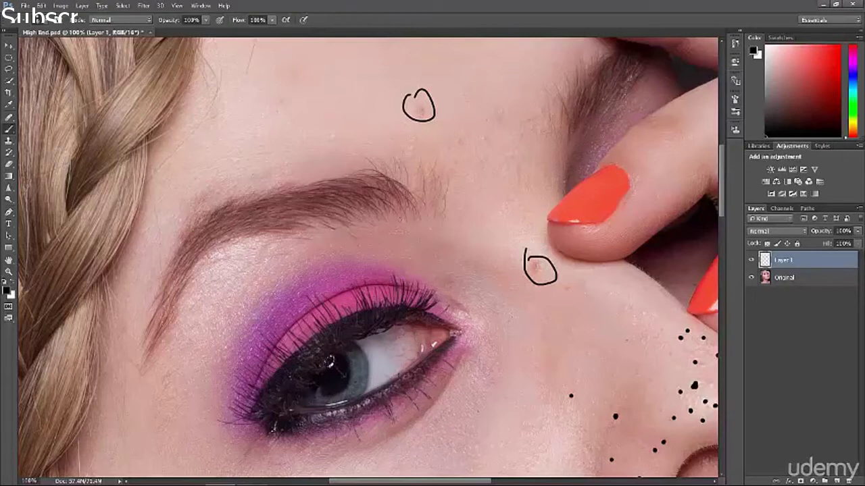
drag(451, 178, 447, 204)
click(438, 214)
mouse_move(423, 167)
mouse_down()
mouse_move(424, 179)
mouse_move(446, 188)
mouse_up()
click(437, 196)
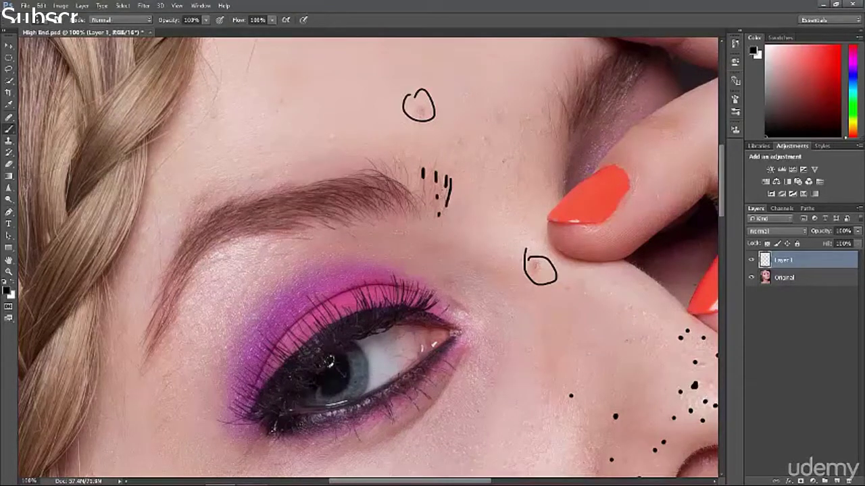
mouse_move(488, 145)
mouse_down()
mouse_move(550, 164)
mouse_move(498, 126)
mouse_up()
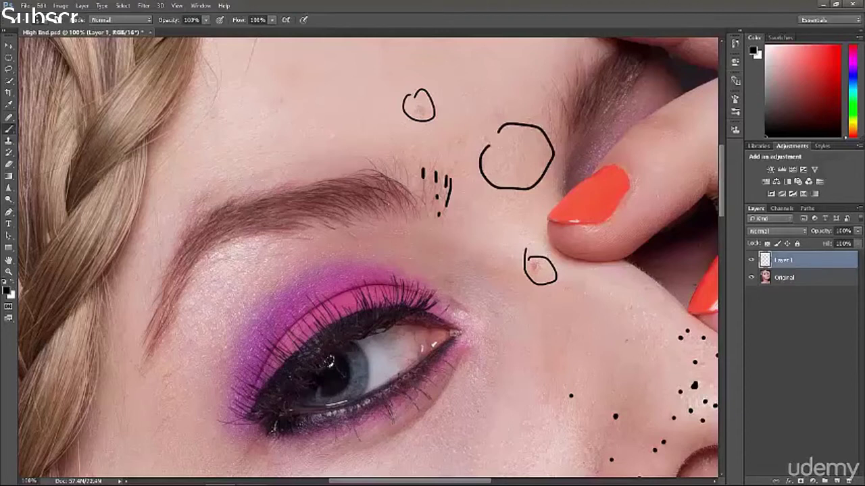
Outline two long narrow areas along the hairline, one beside the forehead and one from the temple down past the eye.
drag(208, 265, 369, 286)
mouse_move(357, 67)
mouse_down()
mouse_move(331, 203)
mouse_move(382, 154)
mouse_move(399, 43)
mouse_move(370, 54)
mouse_up()
mouse_move(308, 242)
mouse_down()
mouse_move(336, 214)
mouse_move(360, 127)
mouse_move(343, 123)
mouse_move(347, 150)
mouse_move(295, 366)
mouse_move(300, 426)
mouse_move(344, 435)
mouse_move(385, 410)
mouse_move(397, 353)
mouse_move(360, 91)
mouse_up()
Inspect the ear and lower cheek at 100% zoom and review all the markings on the whole portrait at 25%.
scroll(261, 240, down, 1)
scroll(261, 239, down, 4)
drag(256, 318, 270, 91)
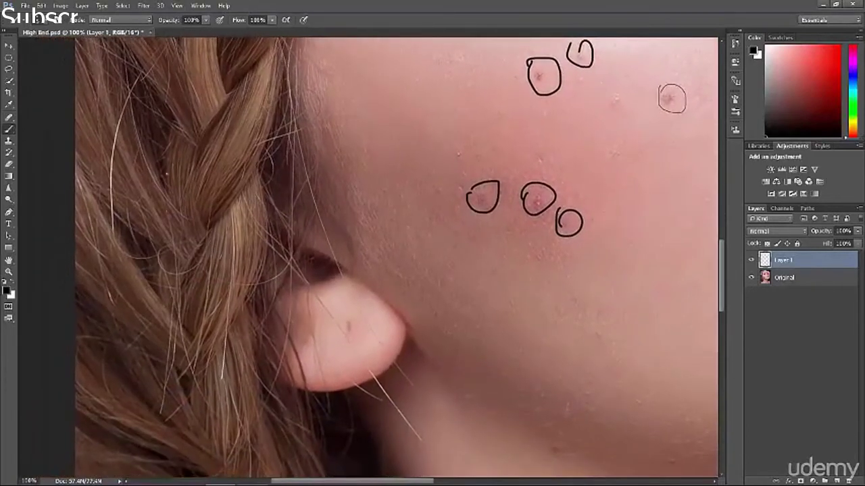
key(ctrl+minus)
key(ctrl+minus)
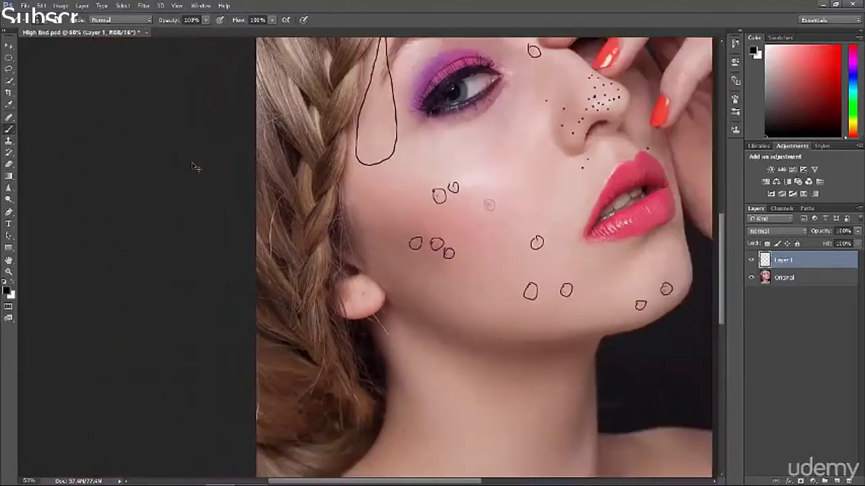
key(ctrl+minus)
key(ctrl+minus)
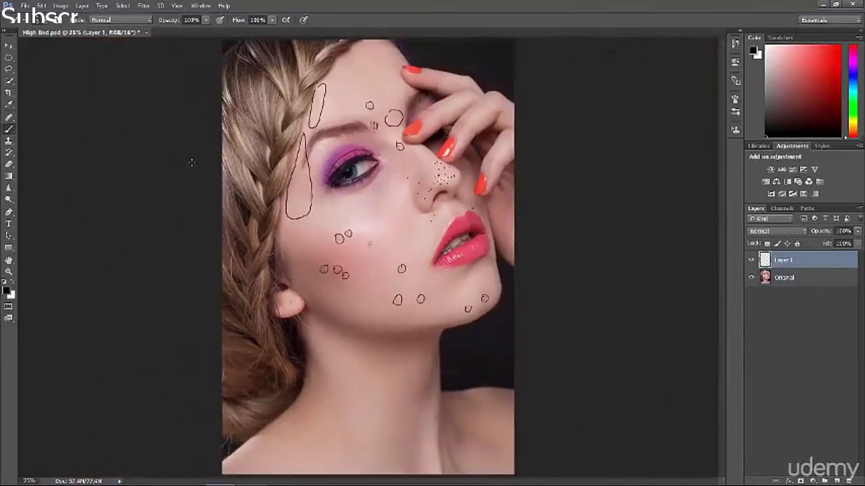